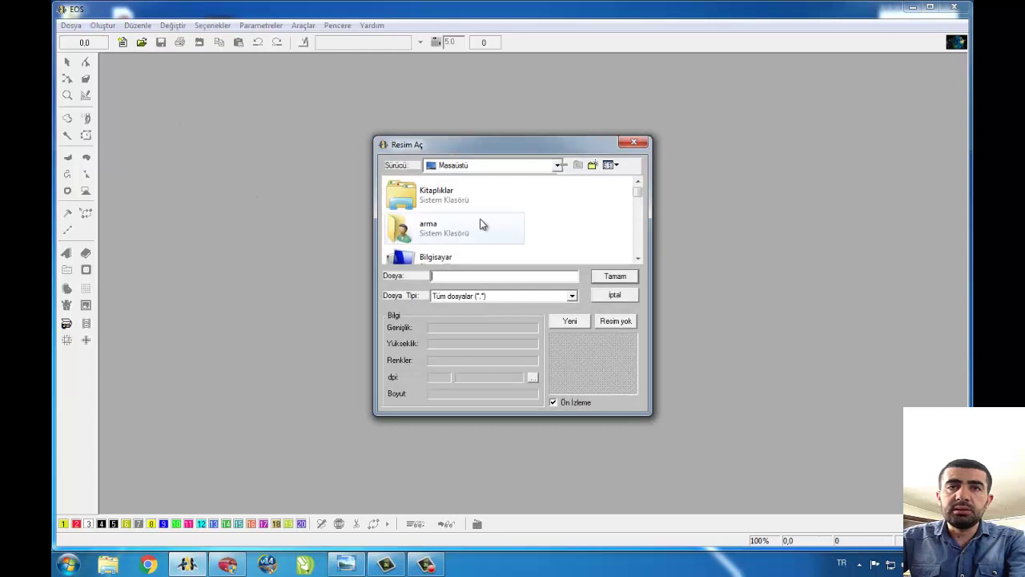
- Load the Graphic1 JPEG image from the desktop as the background of a new design
scroll(481, 224, down, 5)
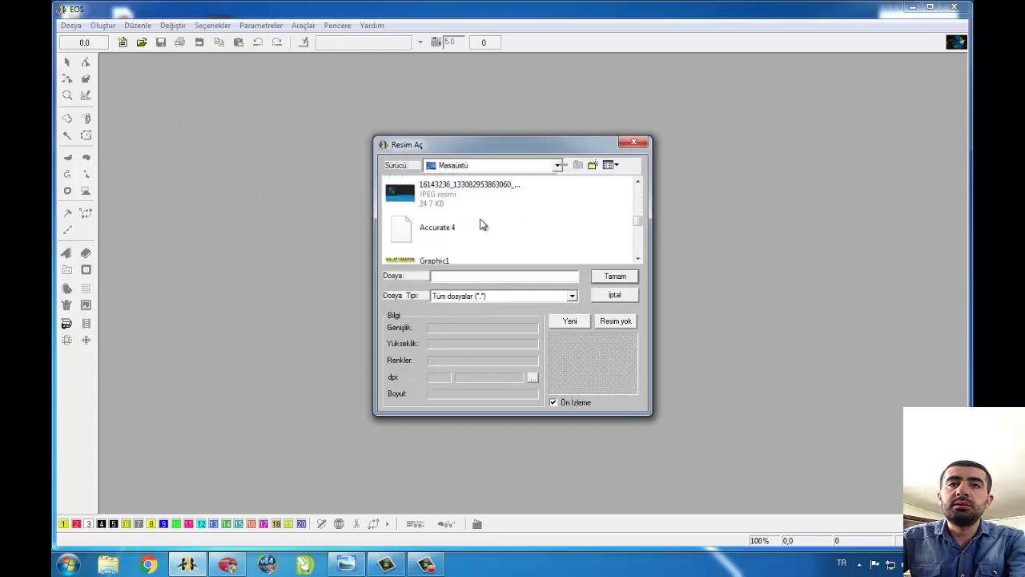
click(426, 209)
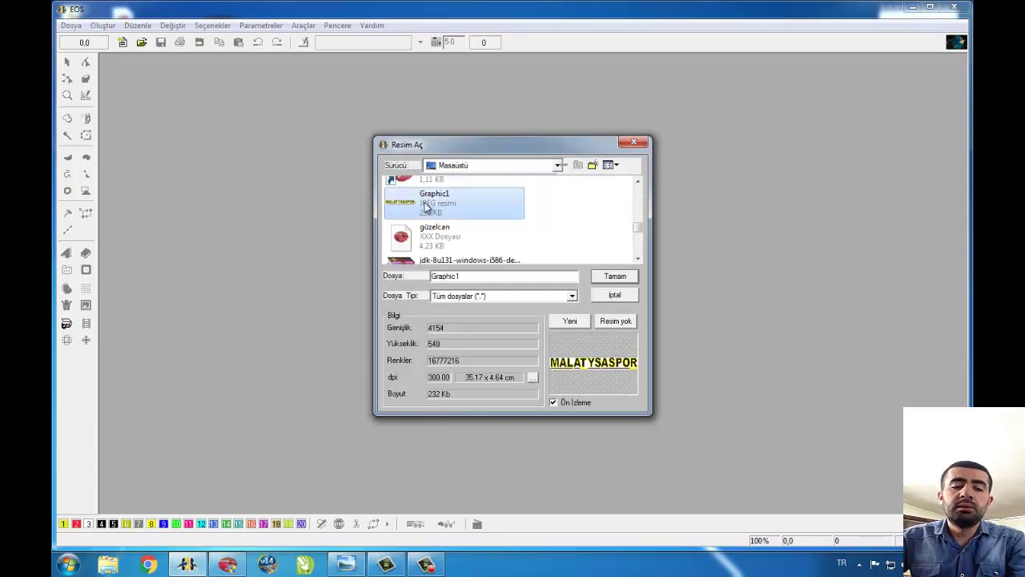
double_click(427, 208)
click(86, 323)
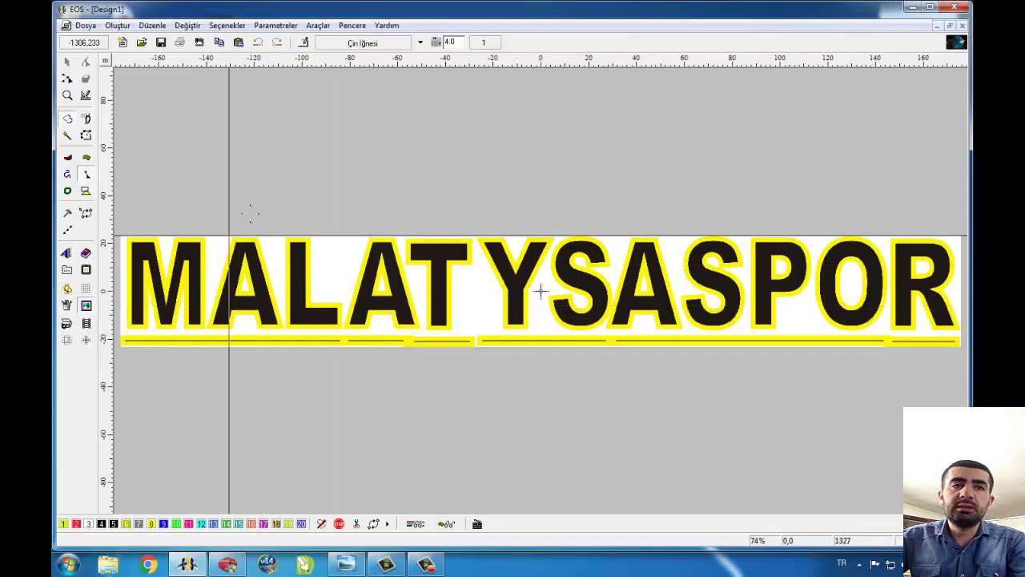
- Outline the black letter M with the magic wand (Sihirli çubuk) and generate its stitches
drag(202, 301, 114, 339)
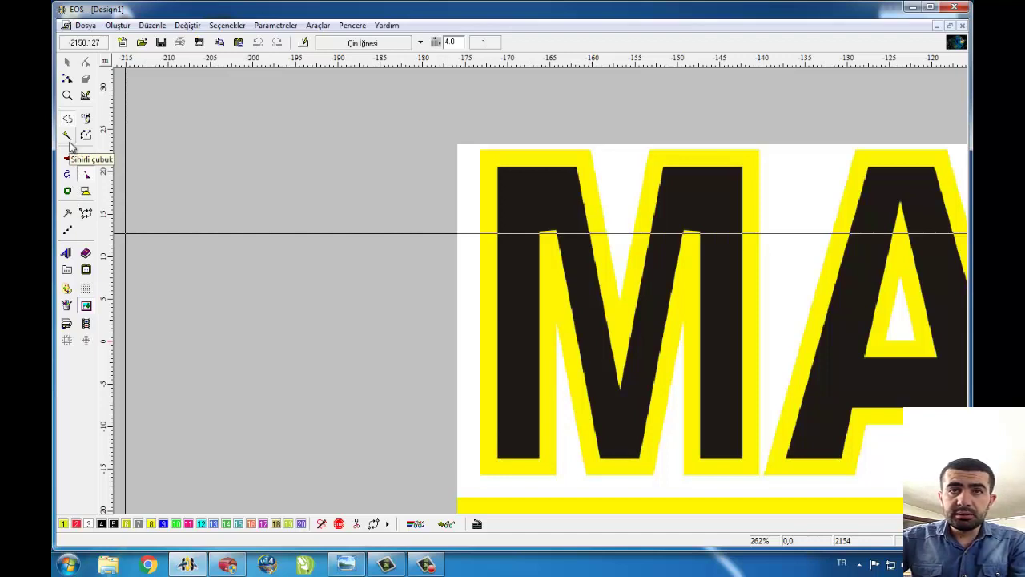
click(68, 137)
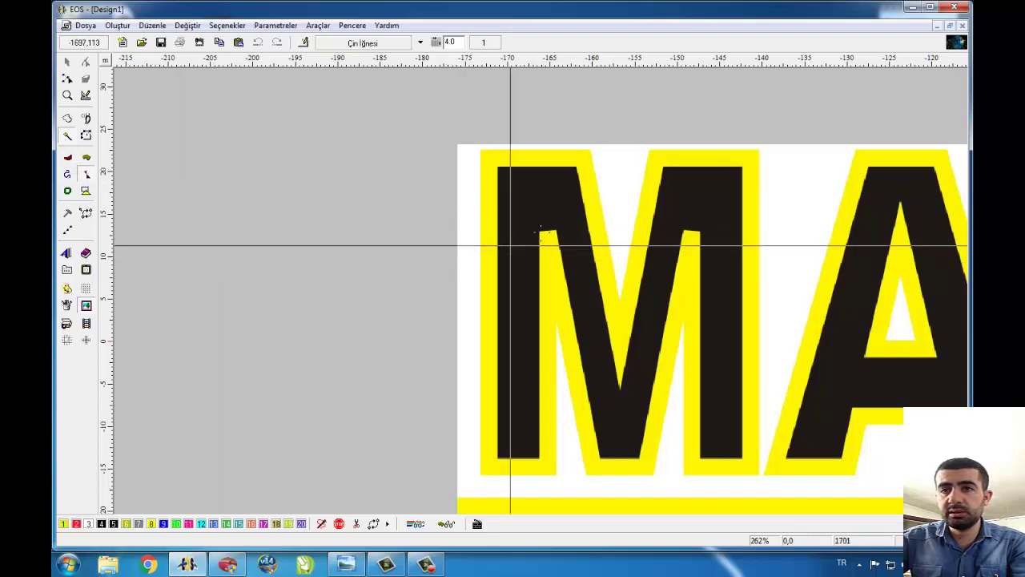
click(554, 209)
right_click(577, 233)
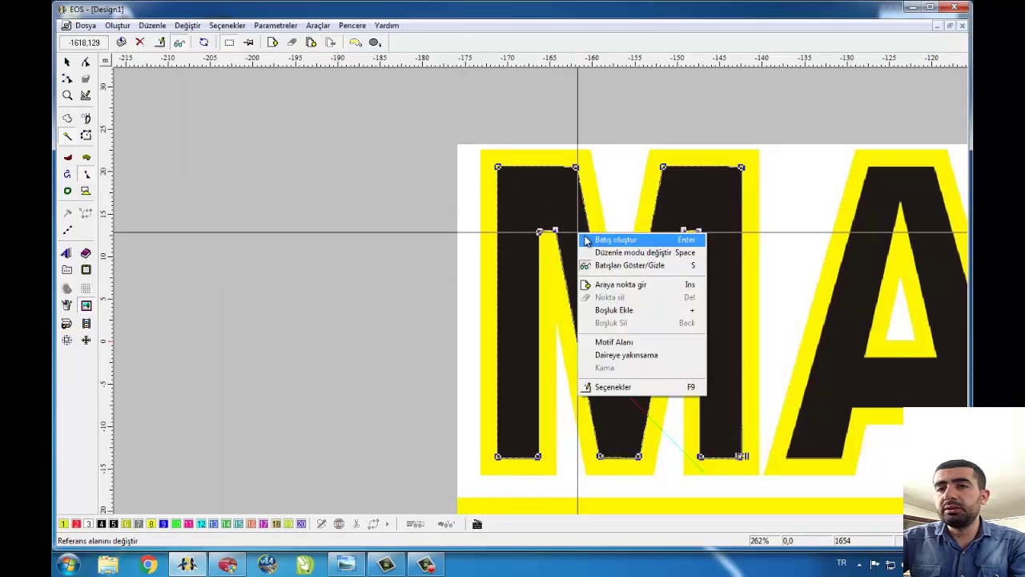
click(590, 236)
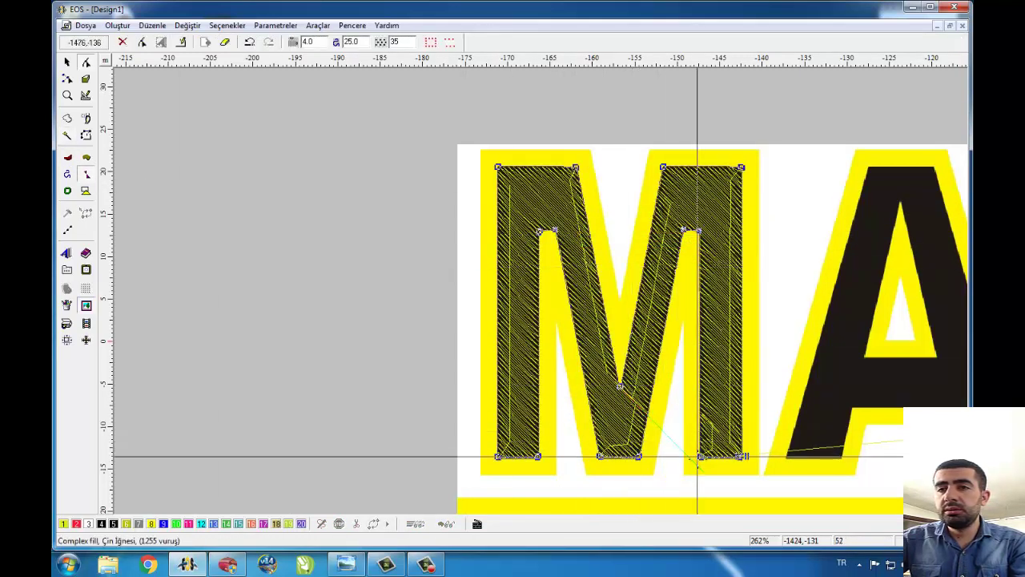
- Set the M's stitch direction to horizontal, regenerate its fill and check the stitches without the background image
right_click(710, 448)
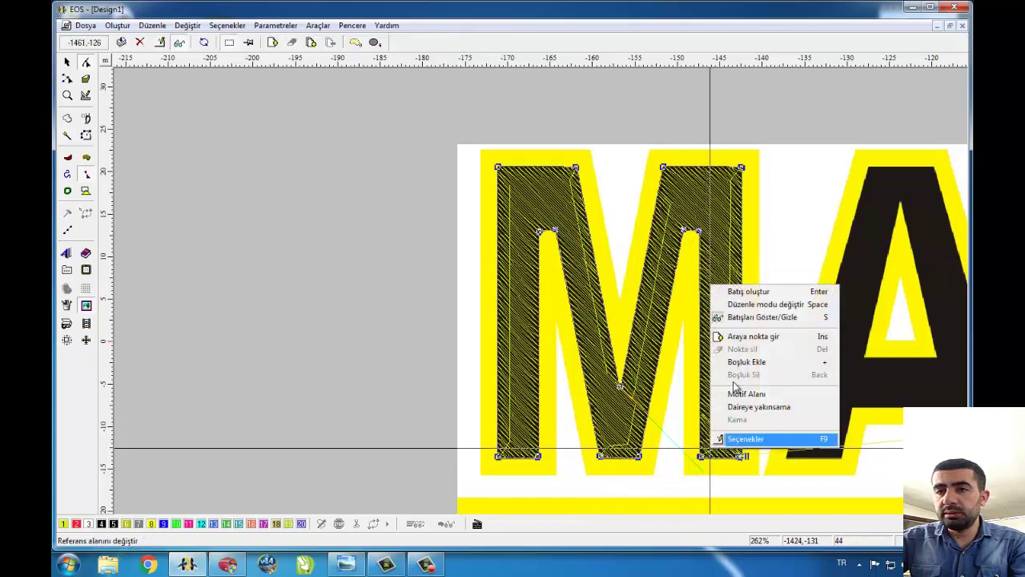
click(748, 306)
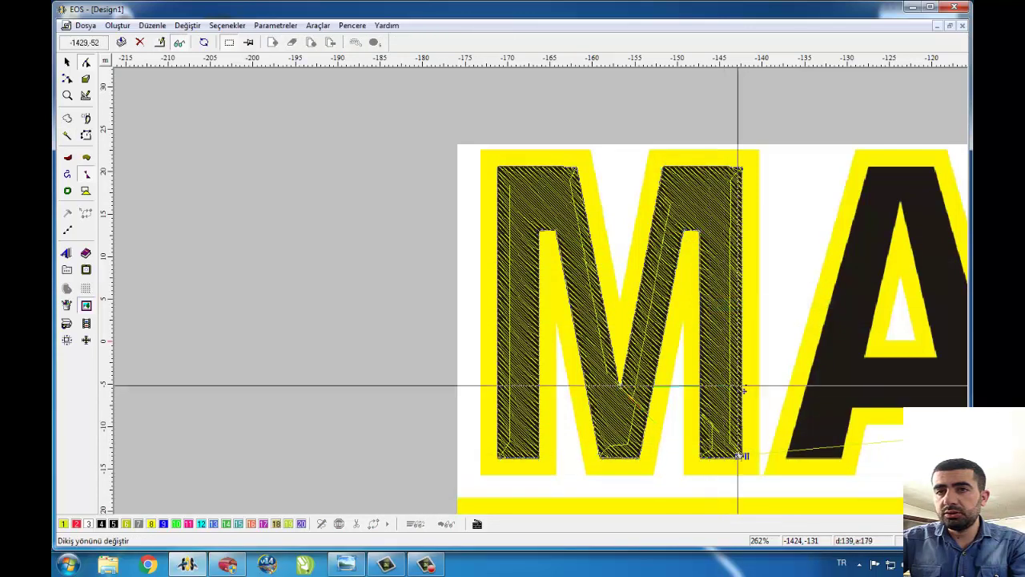
right_click(702, 320)
click(713, 324)
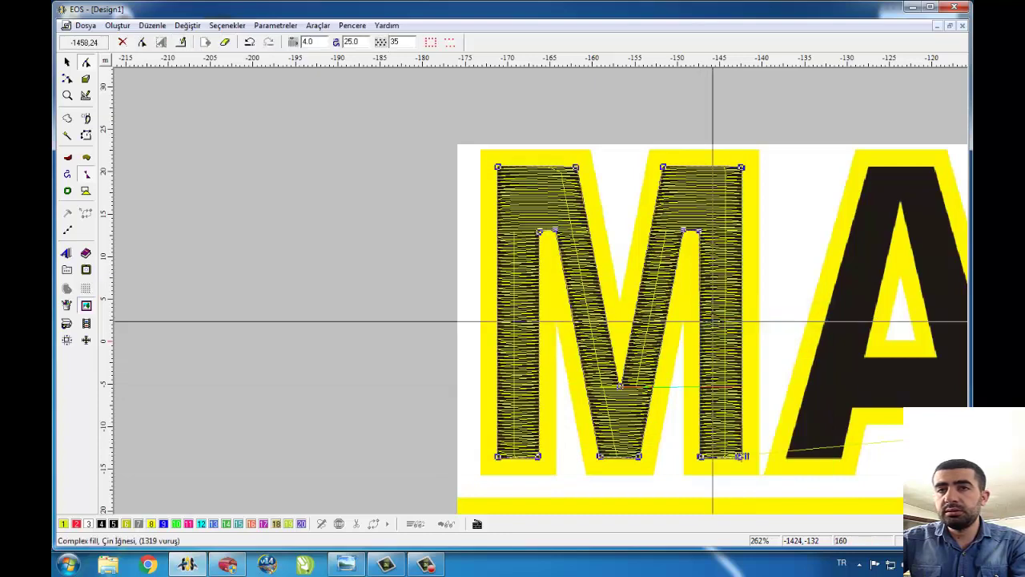
key(t)
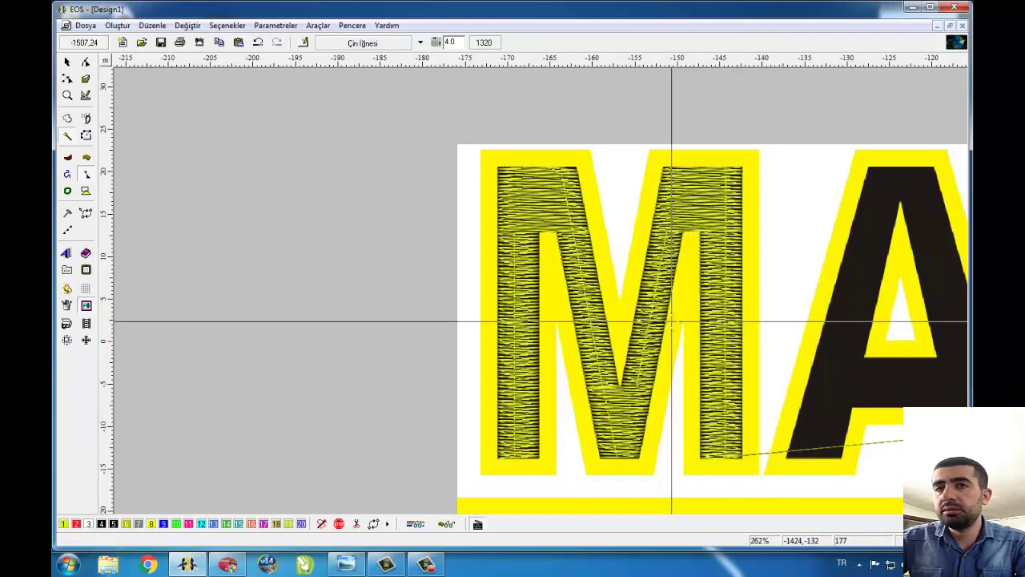
key(i)
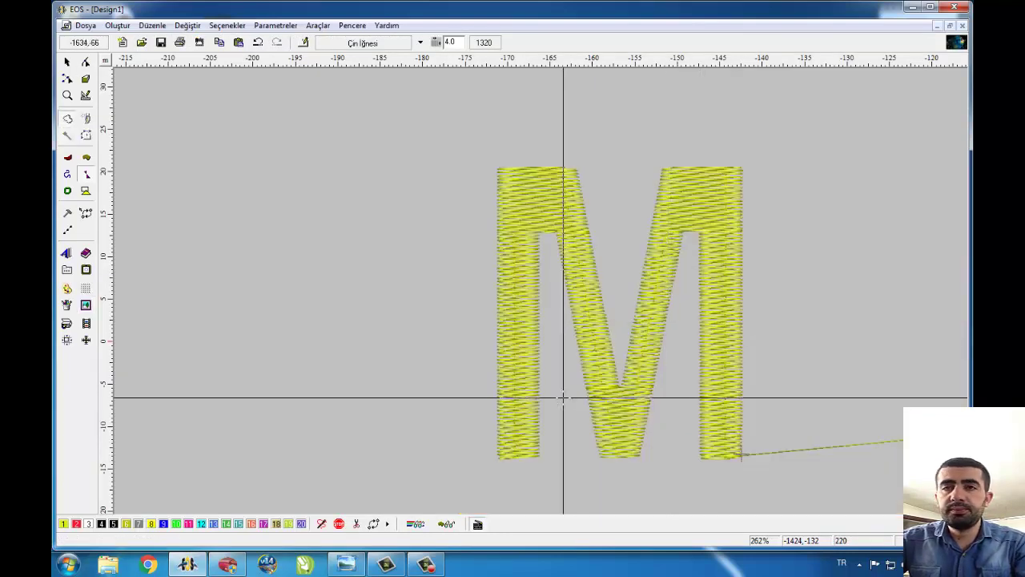
key(i)
- Outline the first A and the L of MALATYASPOR with the magic wand and generate their stitches
key(0)
key(b)
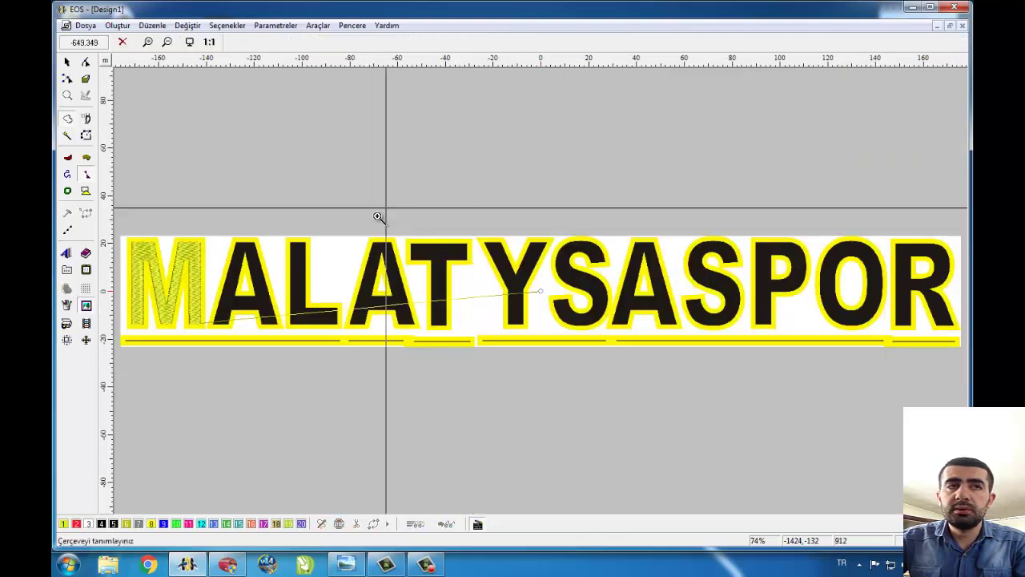
drag(384, 206, 141, 348)
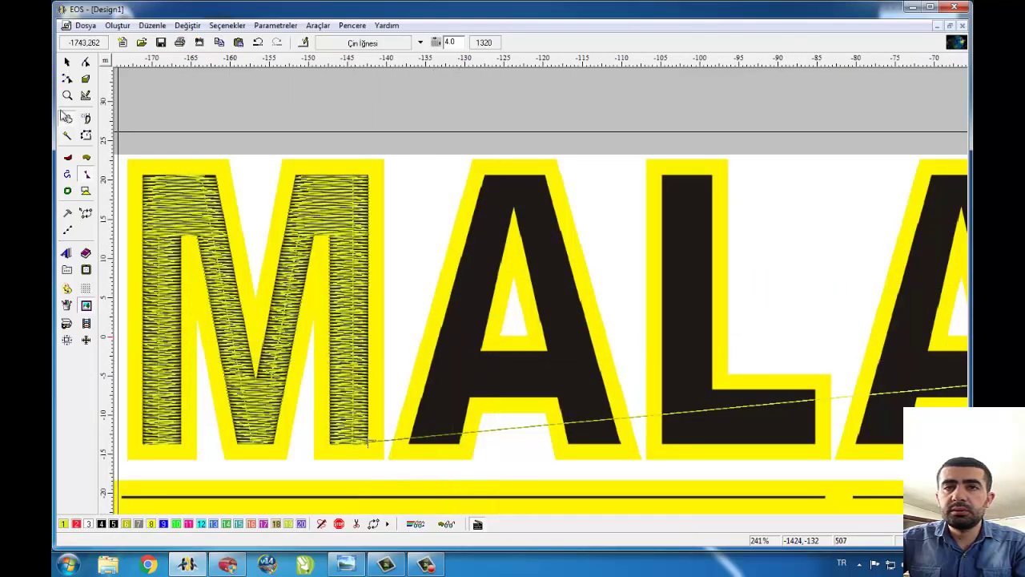
right_click(469, 330)
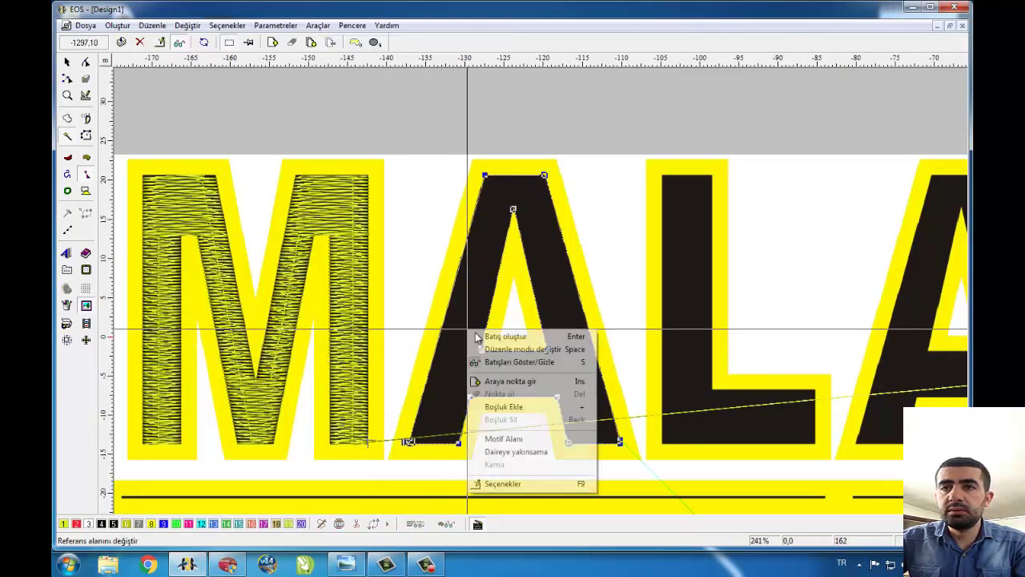
click(521, 402)
right_click(682, 308)
click(698, 313)
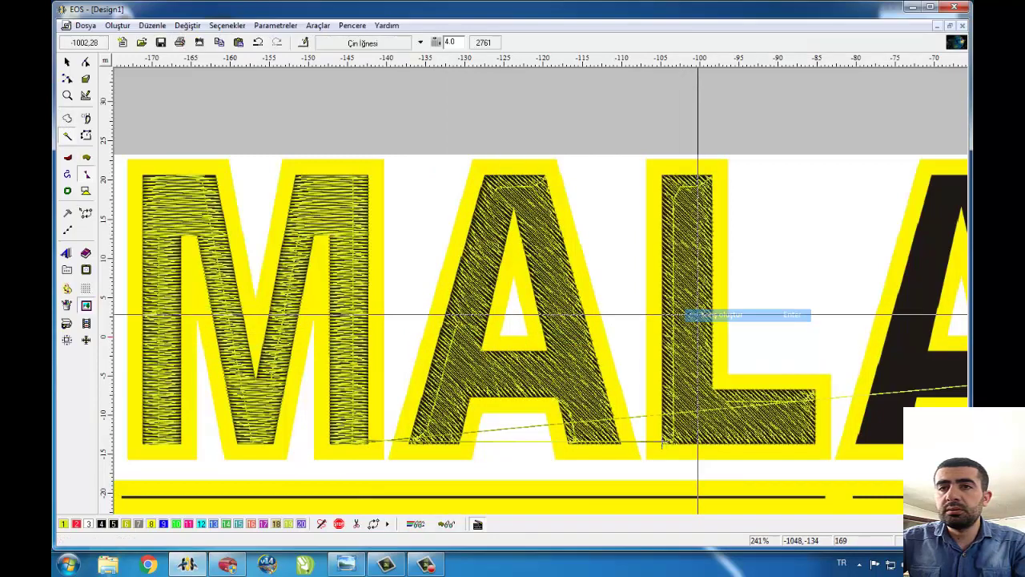
key(Escape)
- Generate magic wand stitch fills for the second A and the T beside it
key(Right)
click(716, 343)
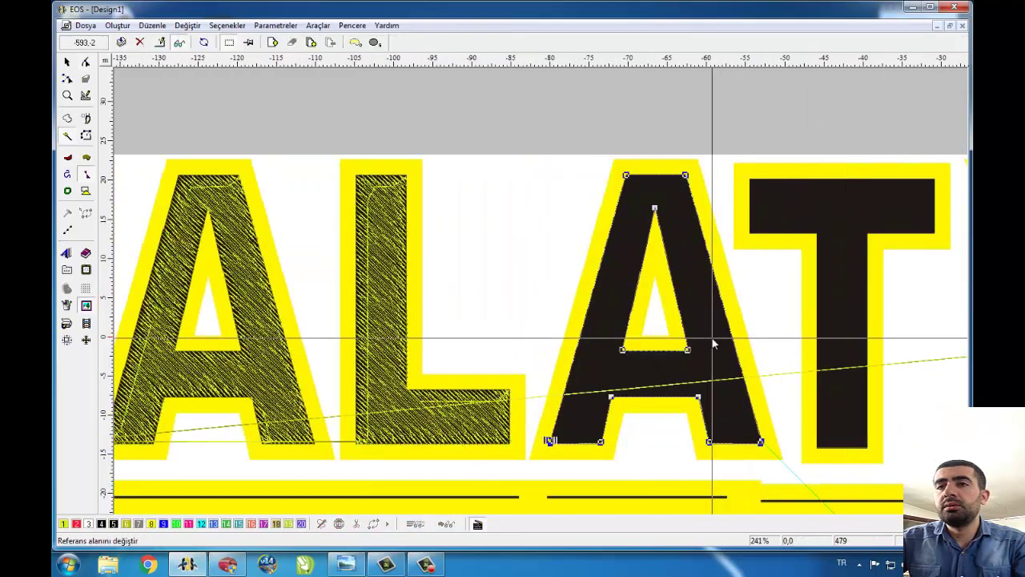
right_click(716, 344)
click(750, 347)
scroll(951, 330, right, 3)
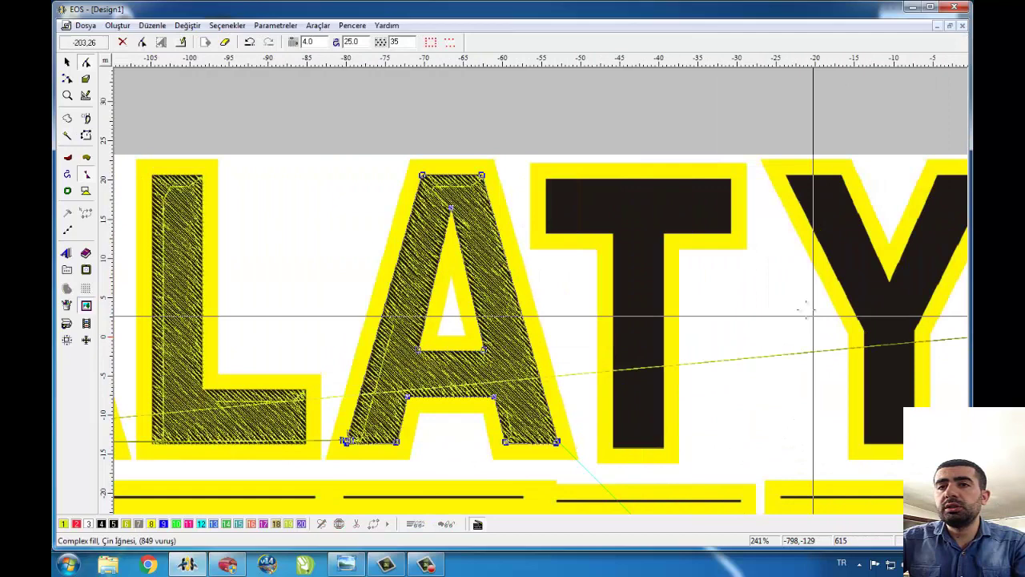
click(652, 296)
right_click(652, 296)
click(760, 298)
- Generate magic wand stitch fills for the Y and the first S
click(840, 266)
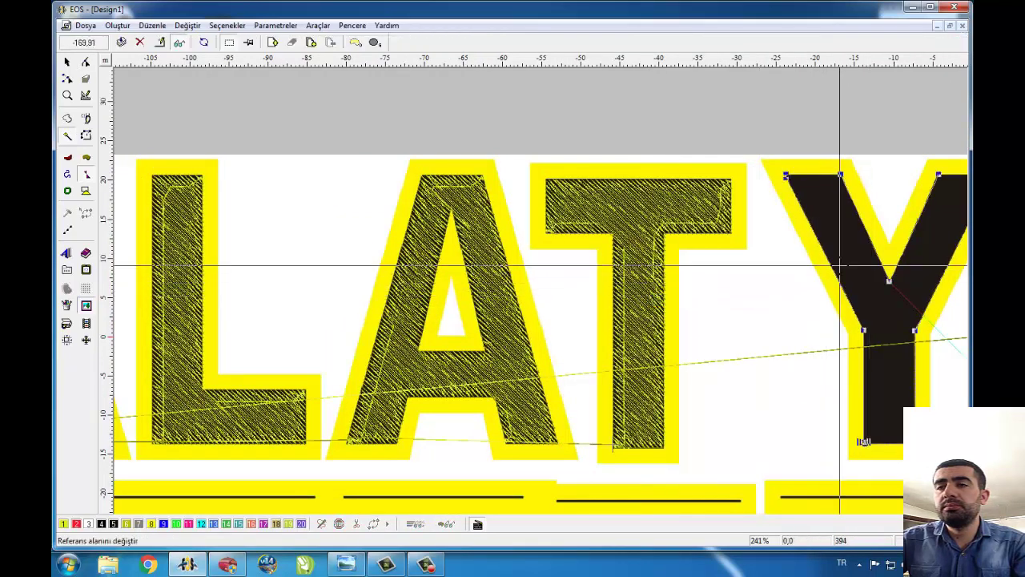
right_click(840, 266)
click(873, 273)
key(Right)
scroll(871, 294, right, 3)
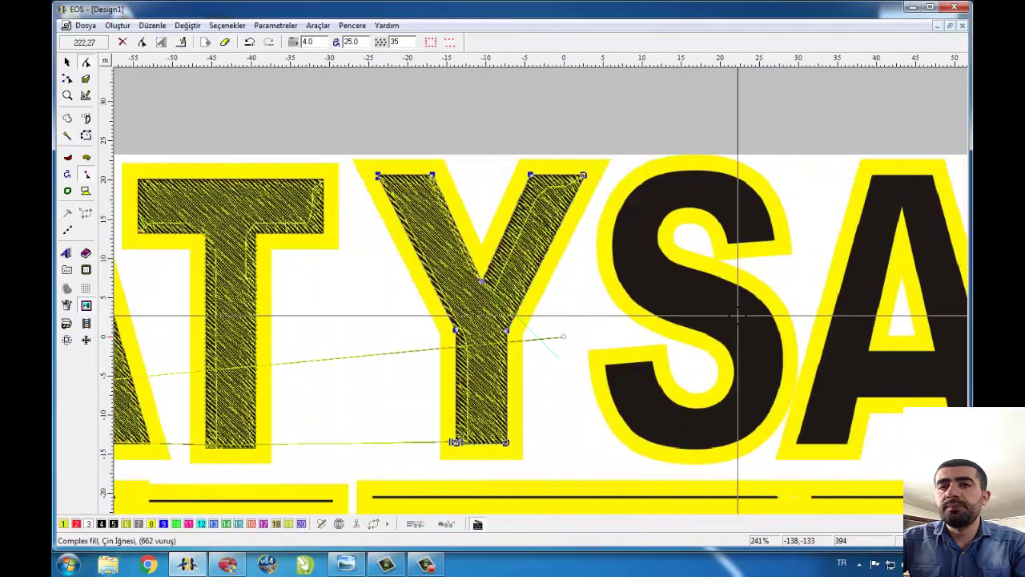
click(700, 299)
right_click(700, 299)
click(725, 302)
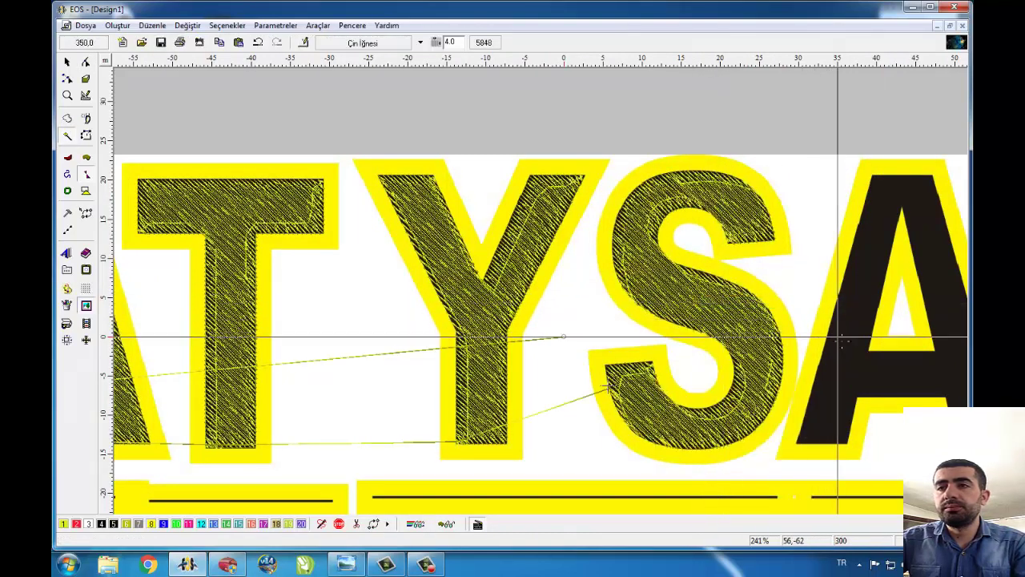
- Fill the A between the two S letters with stitches using the magic wand
click(832, 312)
right_click(832, 312)
click(841, 318)
scroll(802, 320, right, 4)
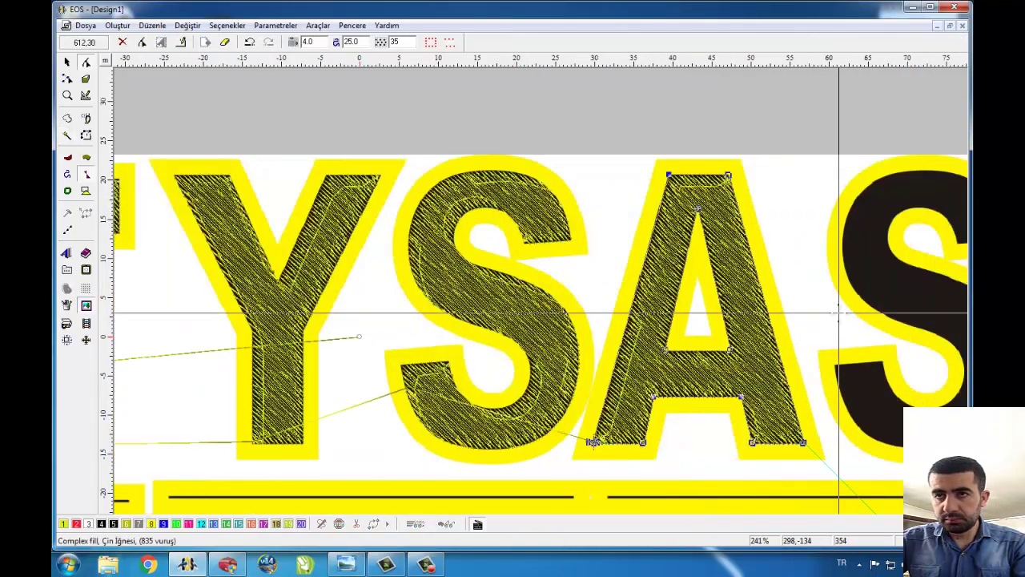
key(Escape)
key(Escape)
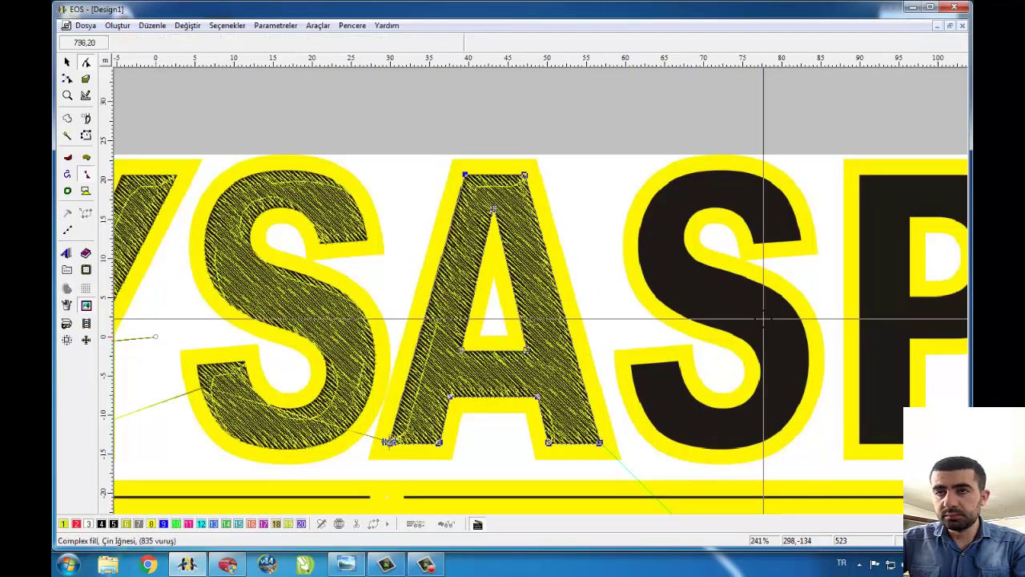
key(Escape)
- Convert the second S and the P into stitch fills with the magic wand
click(764, 319)
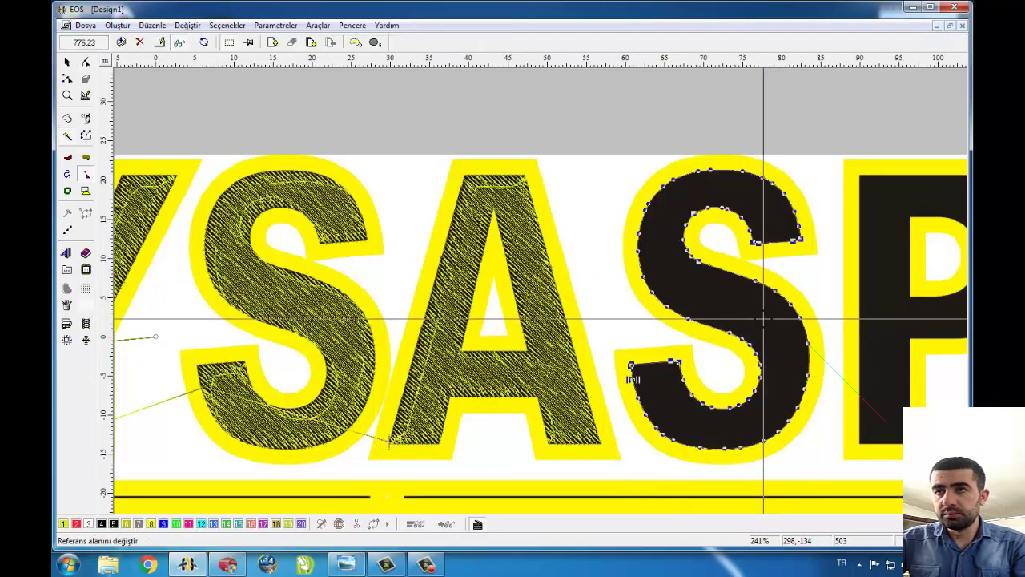
right_click(764, 318)
click(775, 322)
click(891, 321)
right_click(804, 297)
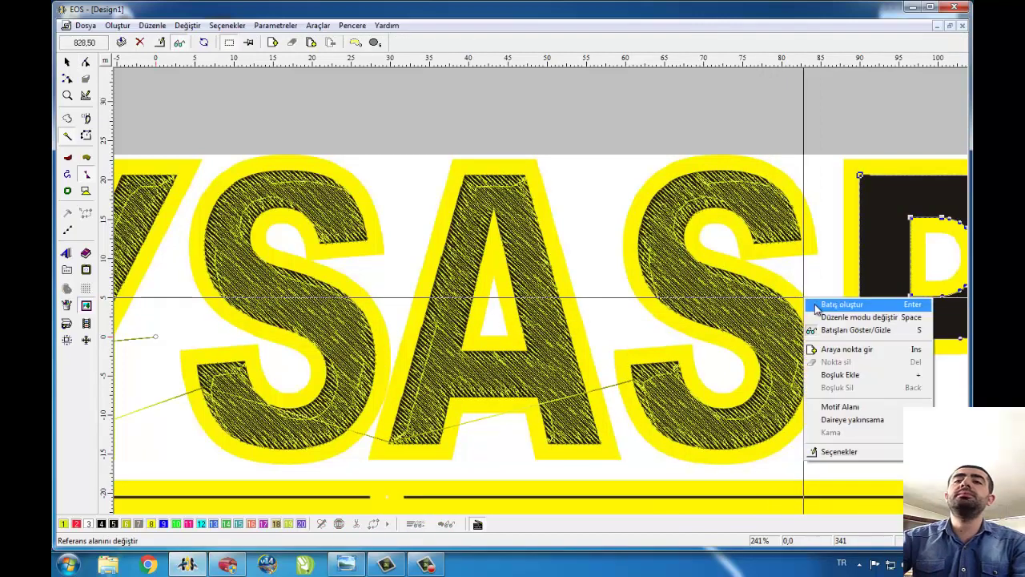
click(817, 307)
key(0)
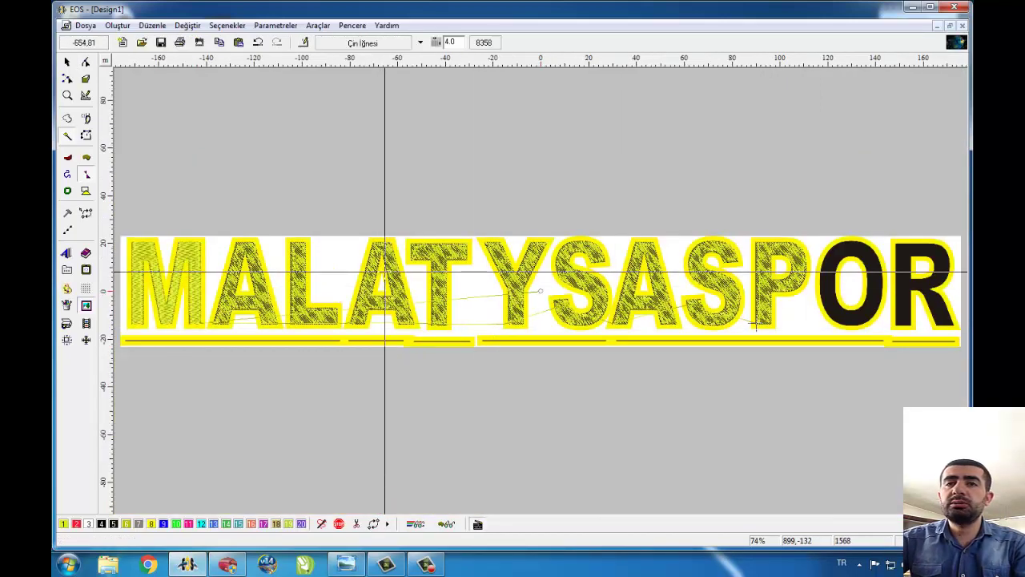
key(z)
drag(461, 233, 393, 291)
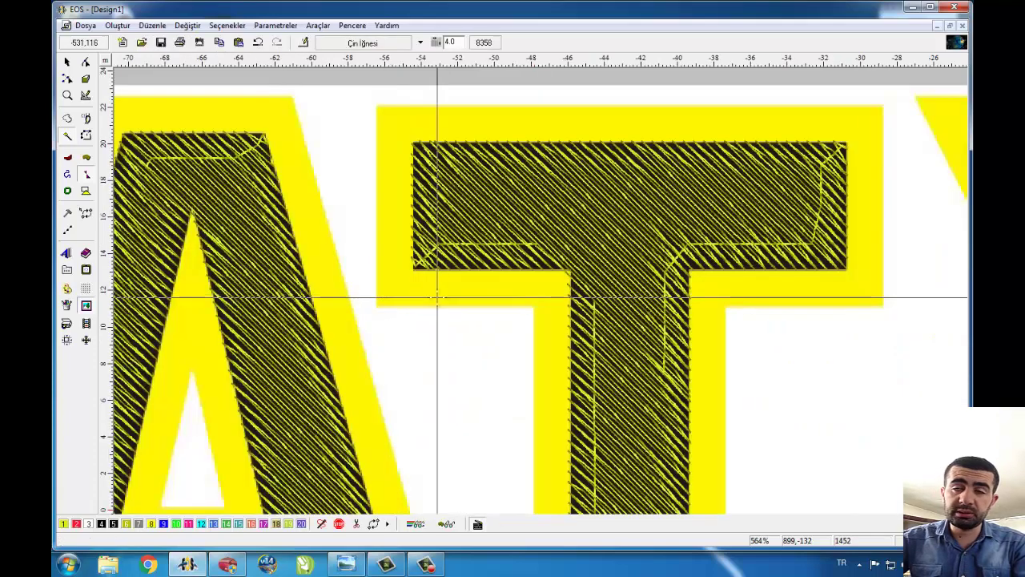
key(z)
right_click(439, 297)
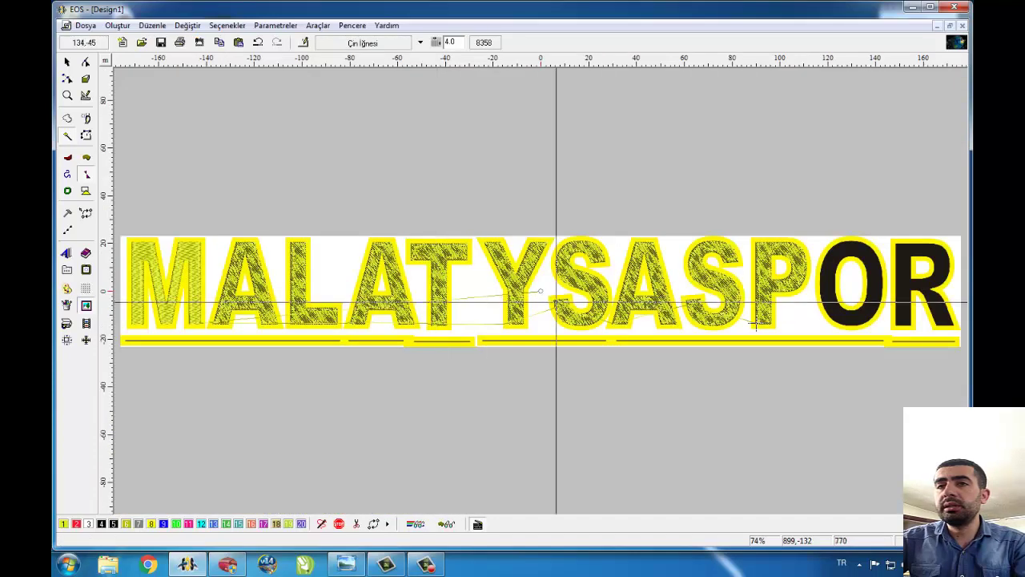
key(e)
key(Escape)
- Generate magic wand stitch fills for the last two letters, O and R
key(z)
drag(870, 224, 631, 337)
click(462, 312)
right_click(463, 309)
click(483, 318)
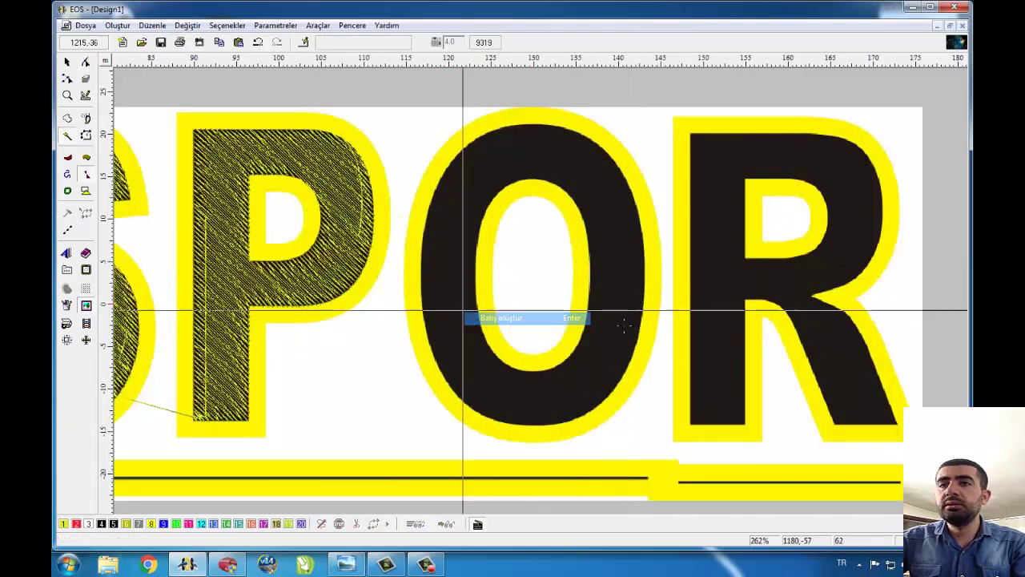
click(713, 289)
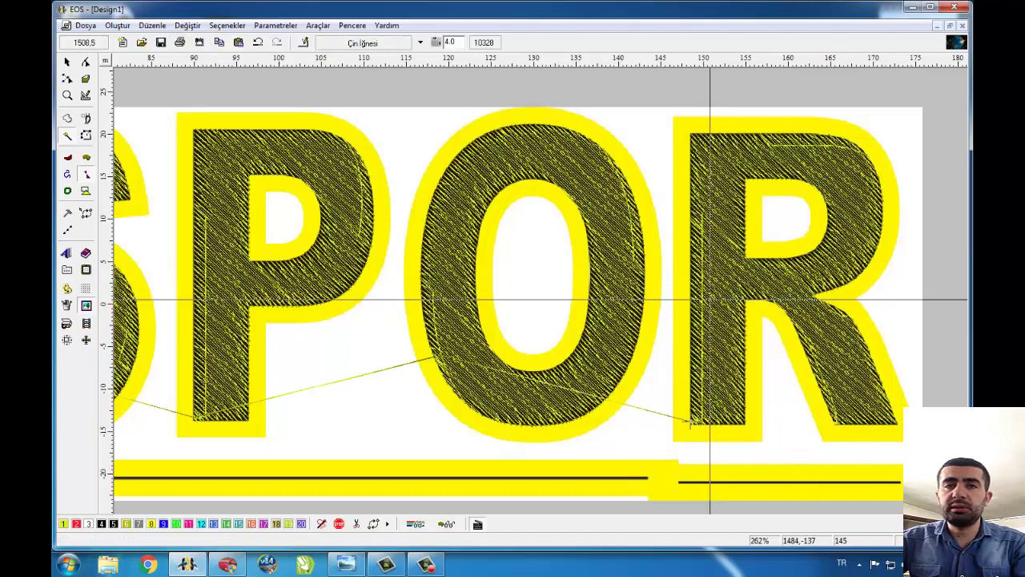
- Change the first A's stitch direction to horizontal and regenerate its fill
scroll(710, 299, down, 3)
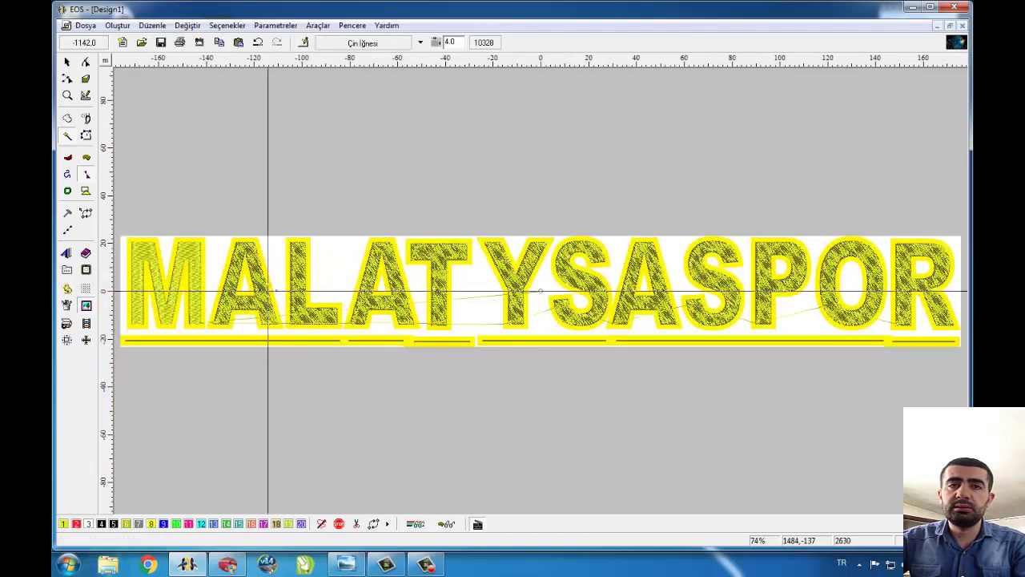
scroll(224, 330, up, 5)
click(390, 322)
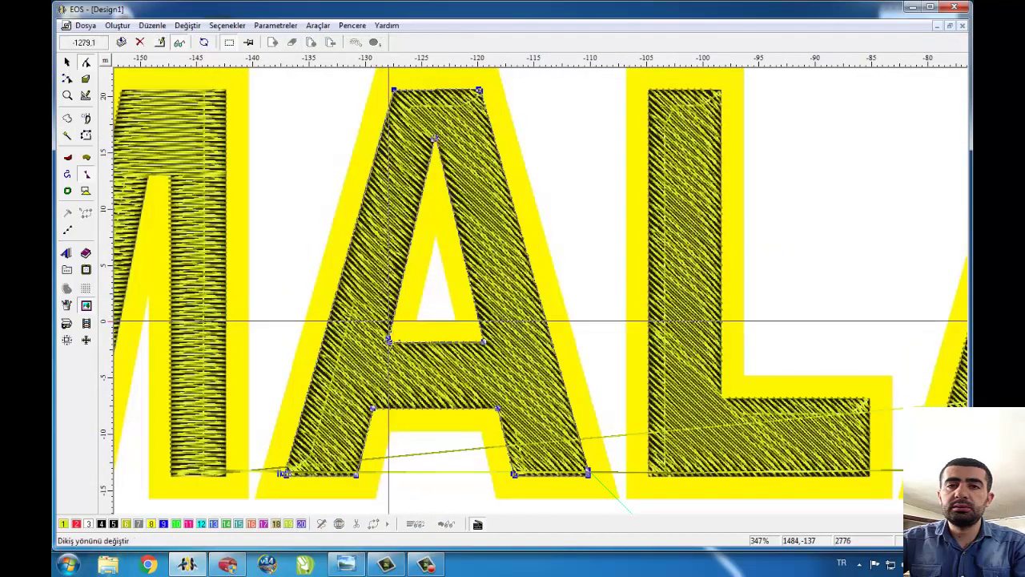
click(379, 401)
scroll(423, 335, down, 4)
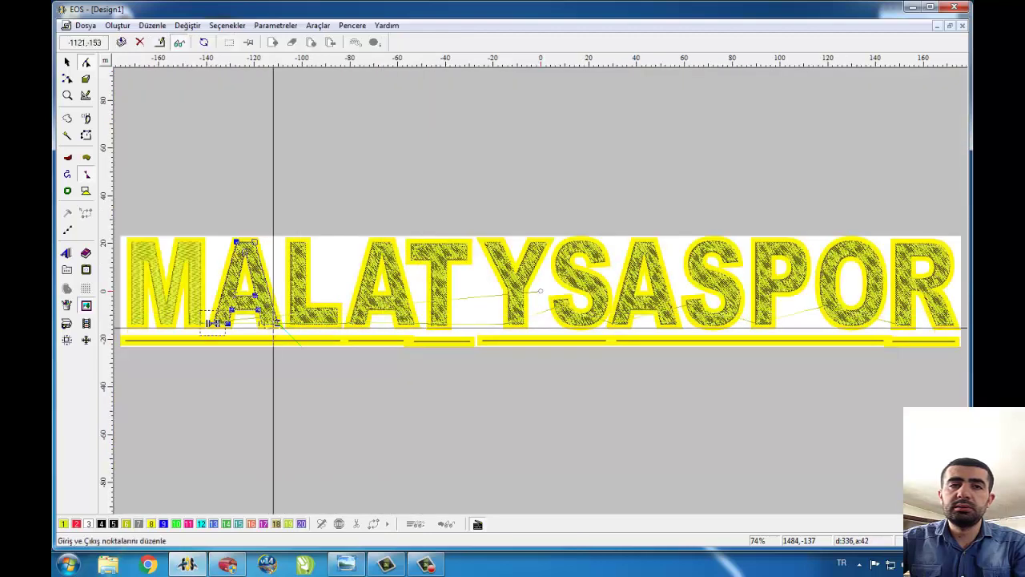
right_click(283, 321)
click(285, 323)
click(284, 324)
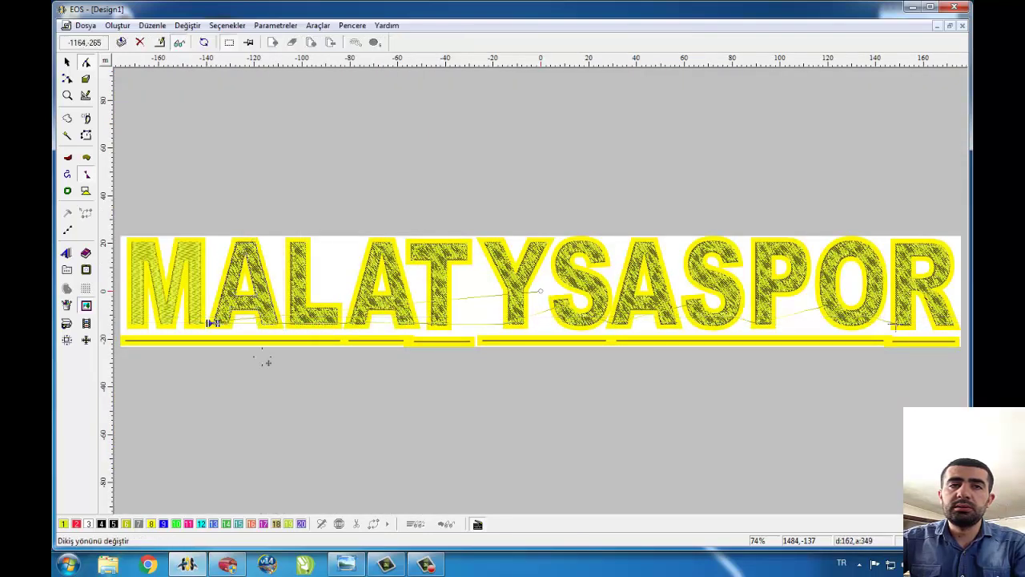
- Change the L's stitch direction to horizontal and regenerate its fill
click(303, 286)
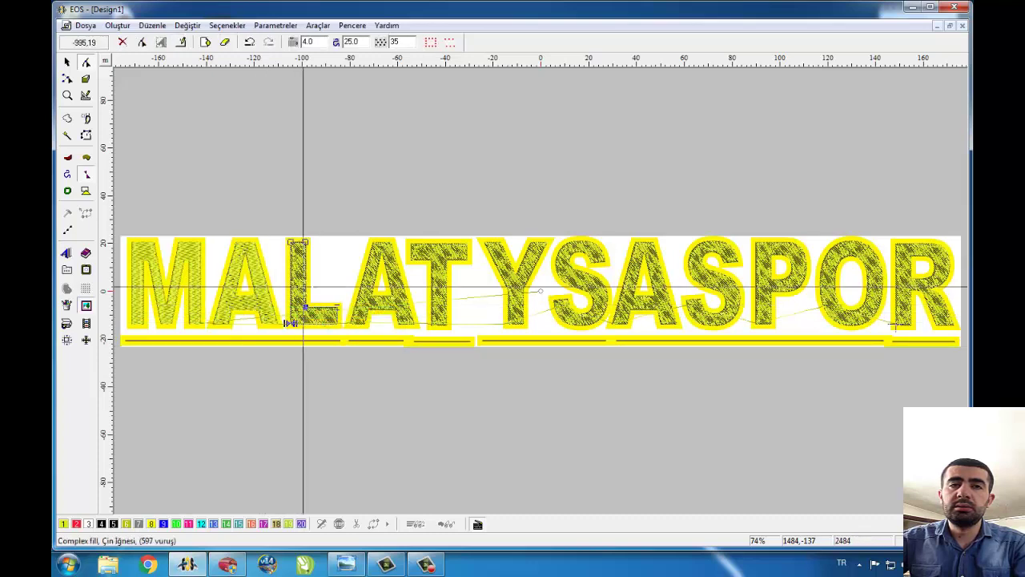
click(306, 293)
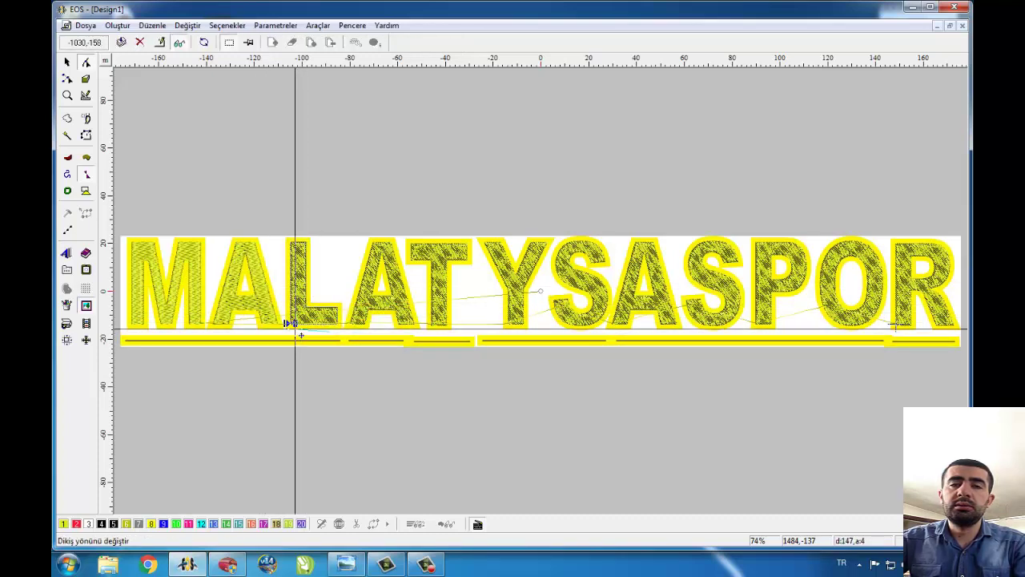
right_click(302, 283)
click(314, 293)
- Set a horizontal stitch direction for the A between the L and the T, and regenerate its fill
click(371, 270)
click(384, 273)
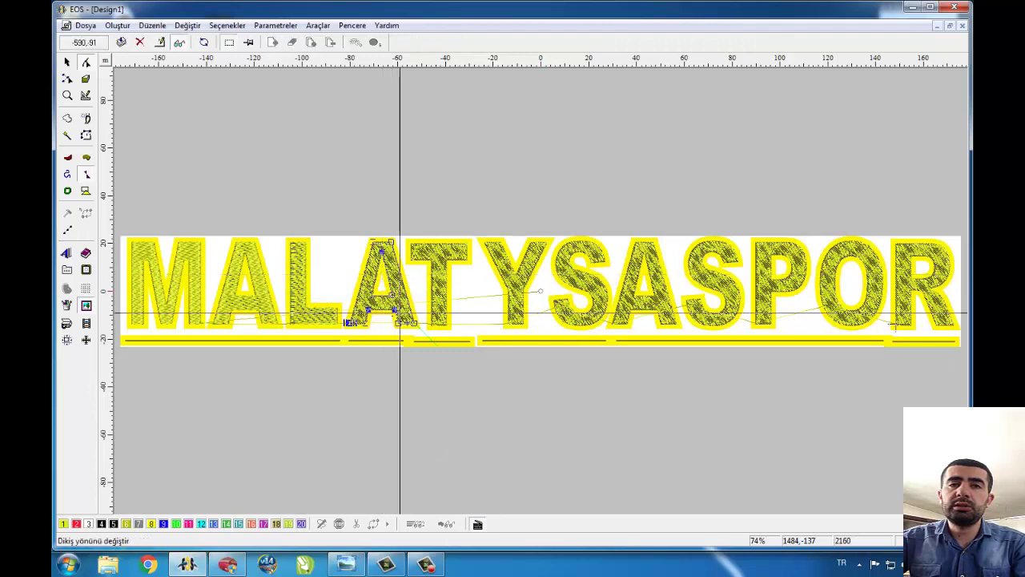
click(392, 347)
right_click(406, 279)
click(418, 289)
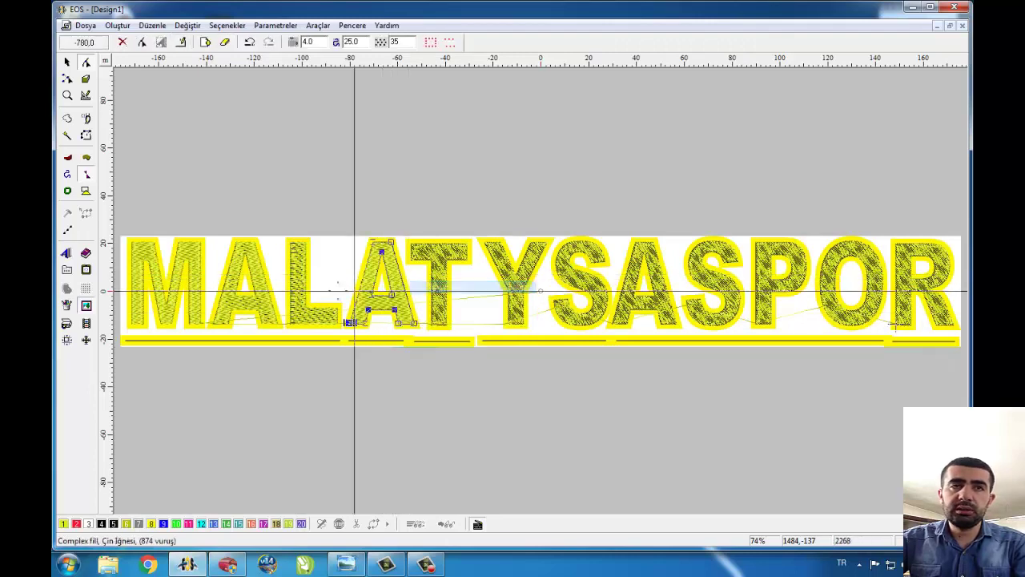
click(286, 281)
key(Escape)
- Convert the yellow border around the M into Sargı (satin) stitches with the magic wand
key(z)
drag(345, 229, 230, 342)
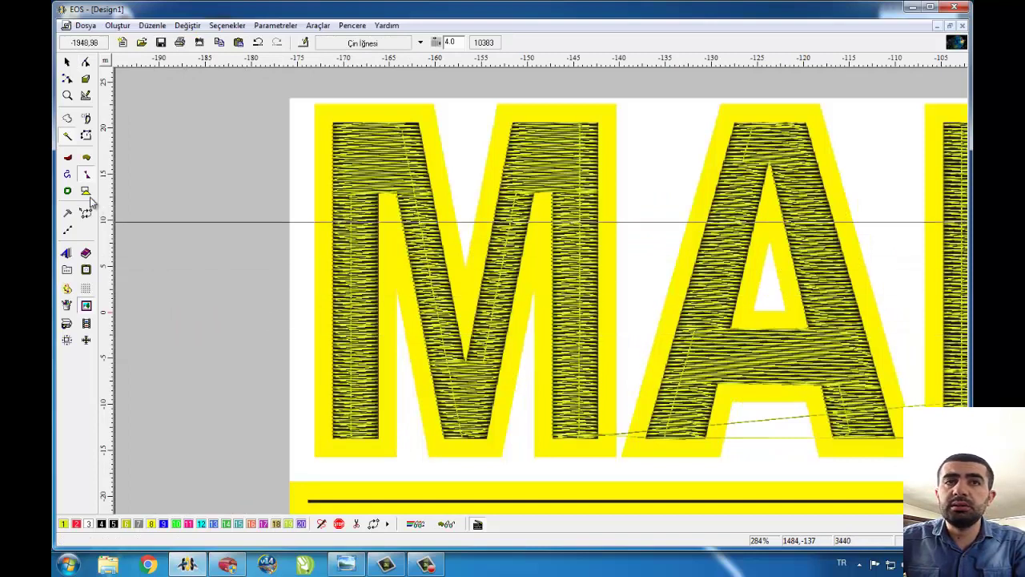
click(324, 221)
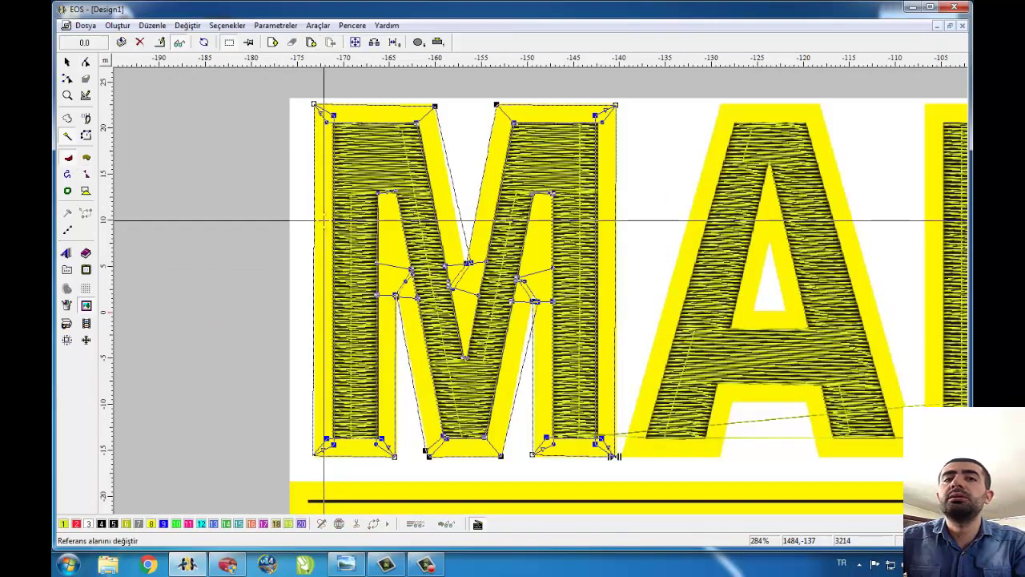
right_click(417, 223)
click(428, 233)
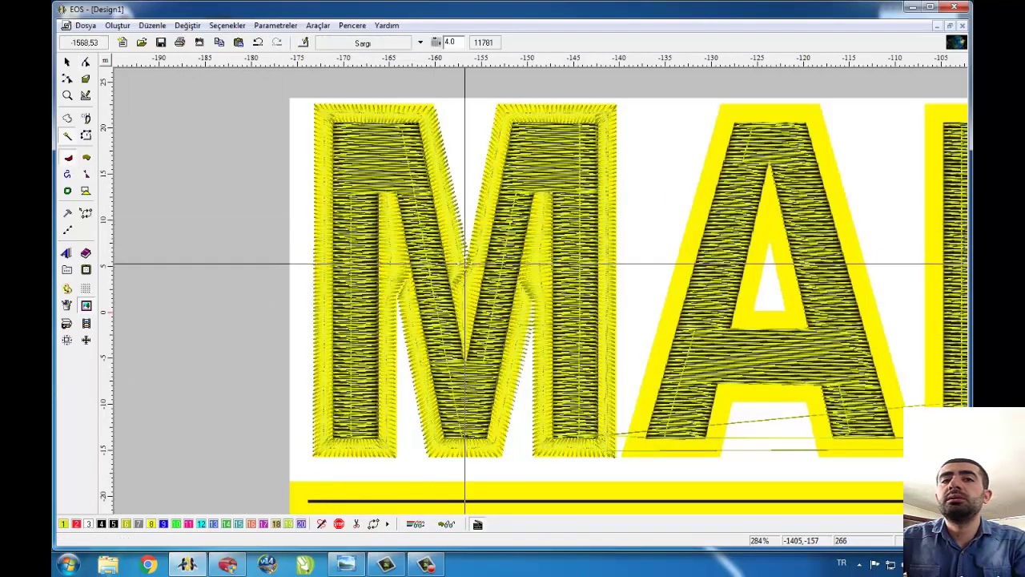
- Reshape the M border's reference area by moving the points at its inner corner beside the first diagonal stroke
click(419, 272)
click(419, 272)
scroll(392, 280, up, 2)
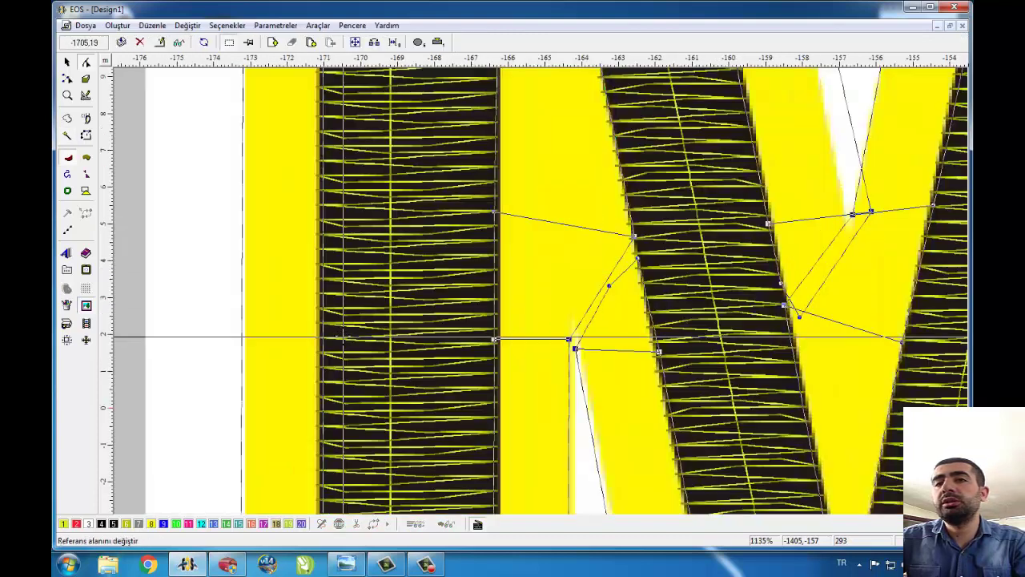
drag(611, 286, 568, 287)
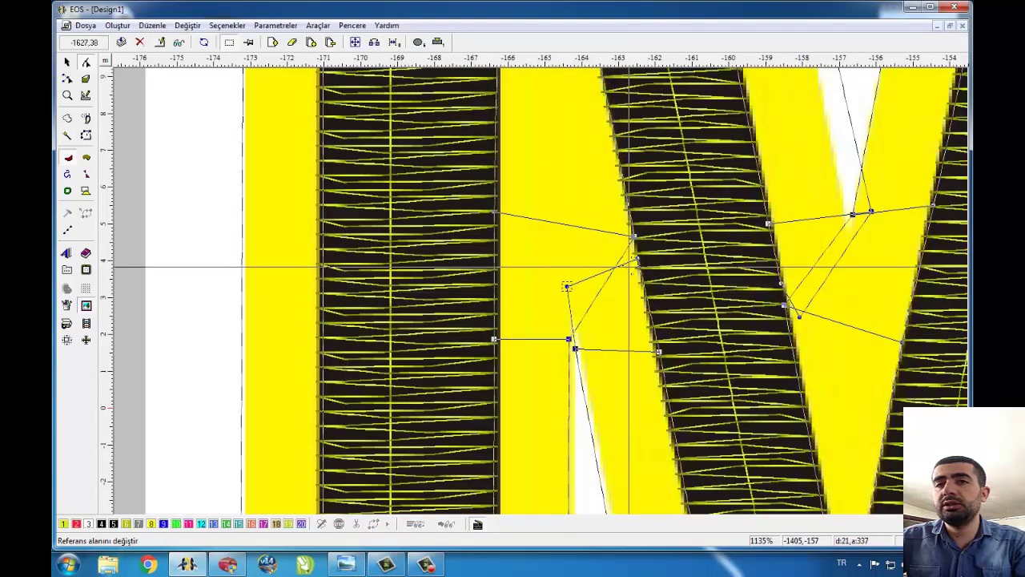
drag(639, 258, 641, 250)
scroll(222, 273, down, 4)
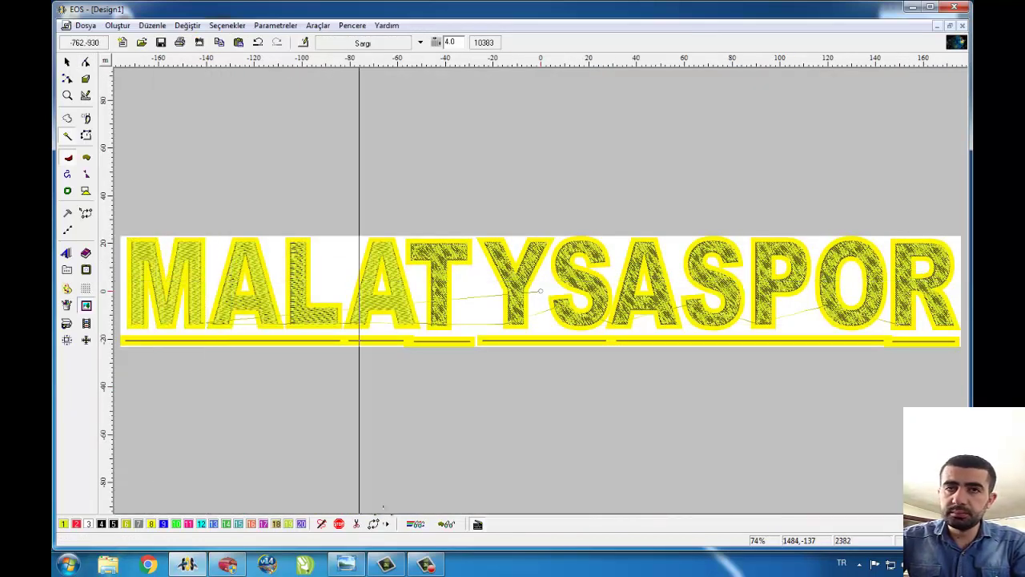
- Insert a color change to the red thread after the last letter's fill
click(386, 524)
key(3)
click(386, 524)
key(4)
key(Return)
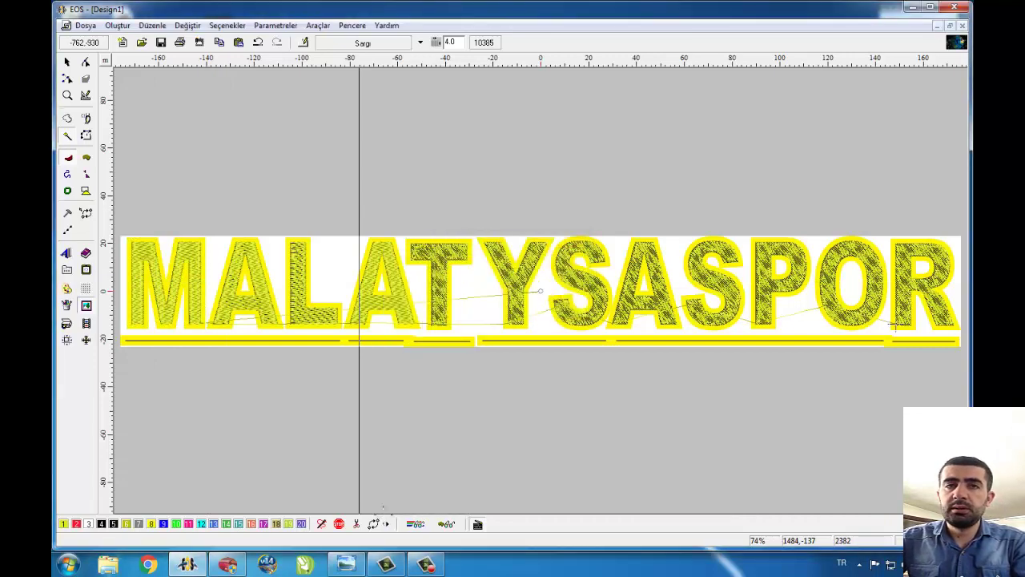
- Generate a red Sargı (satin) outline from the T's yellow border with the magic wand
key(z)
drag(498, 225, 382, 325)
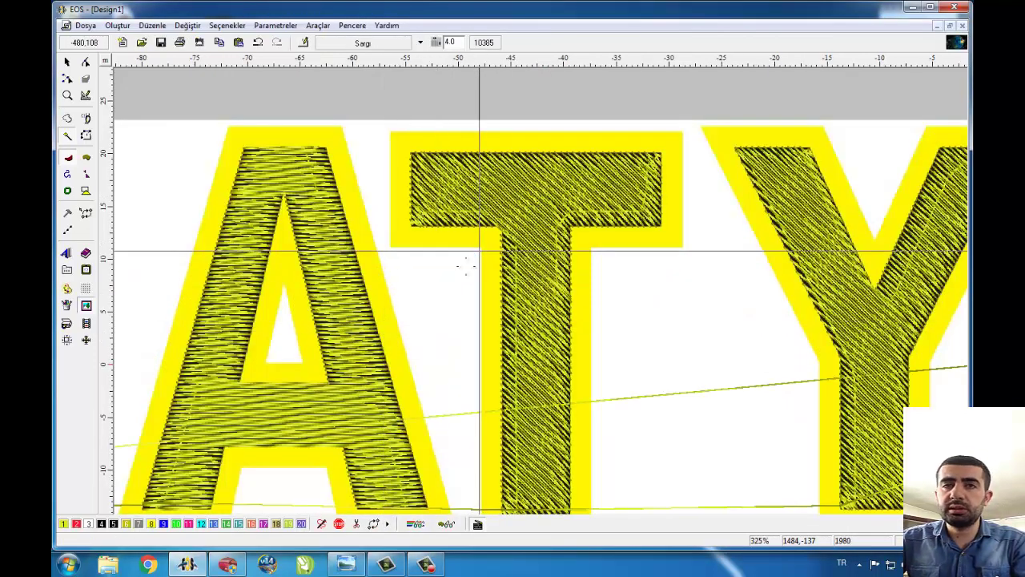
click(490, 239)
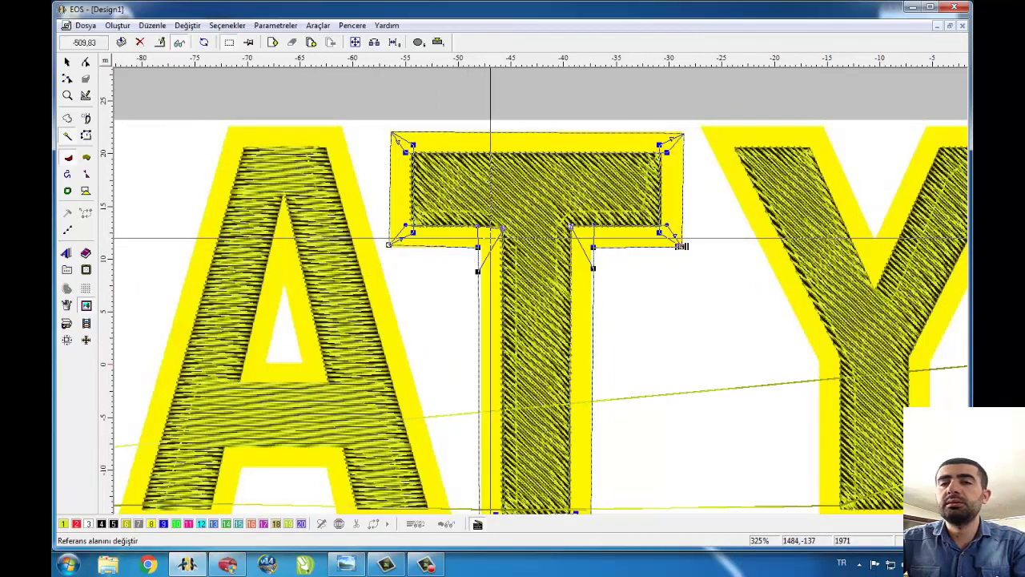
right_click(487, 234)
click(501, 244)
scroll(497, 256, down, 2)
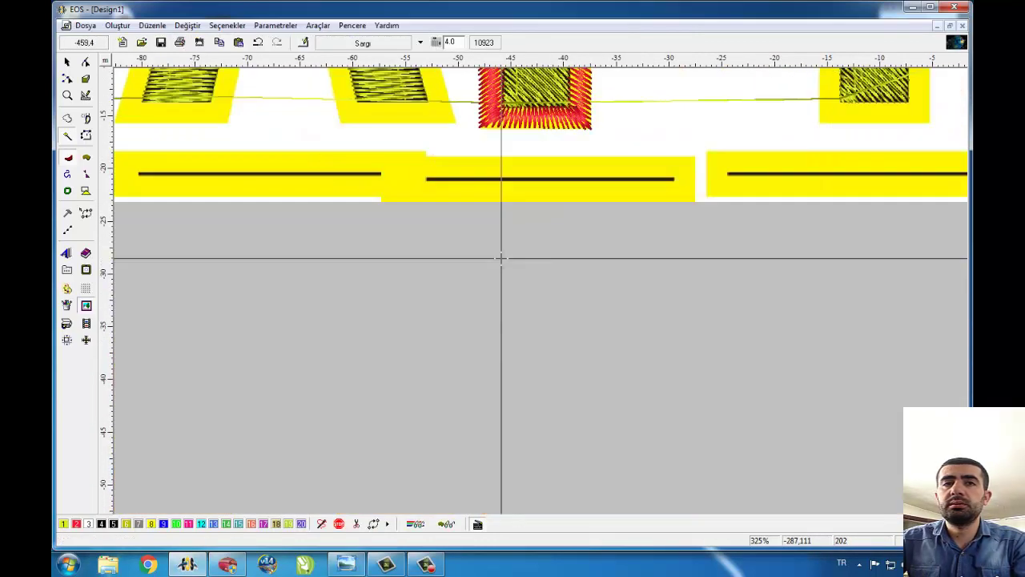
- Generate satin outlines for the outer border and the inner triangle of the A before the T
click(397, 247)
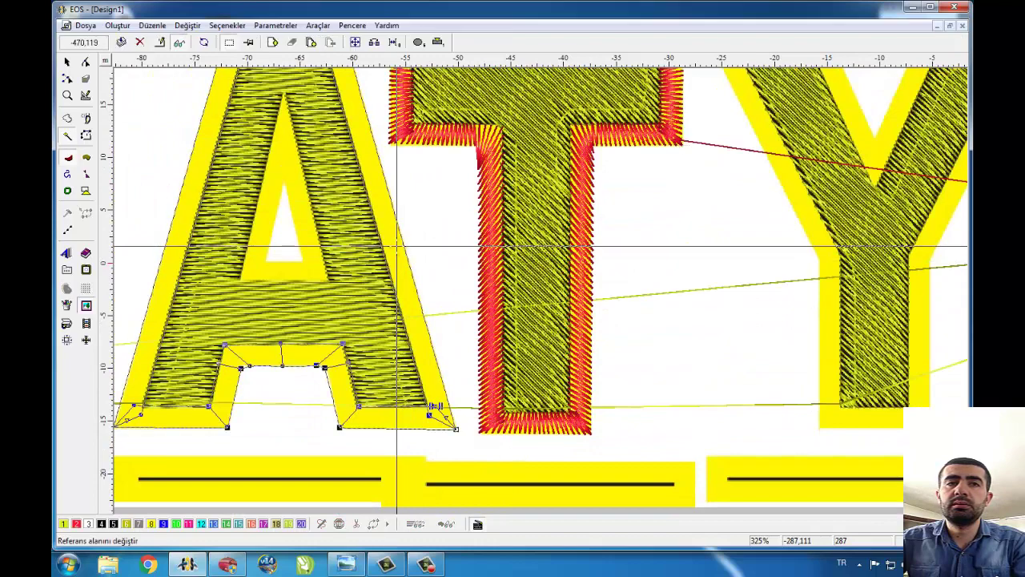
right_click(397, 245)
click(413, 253)
click(300, 233)
scroll(303, 234, up, 2)
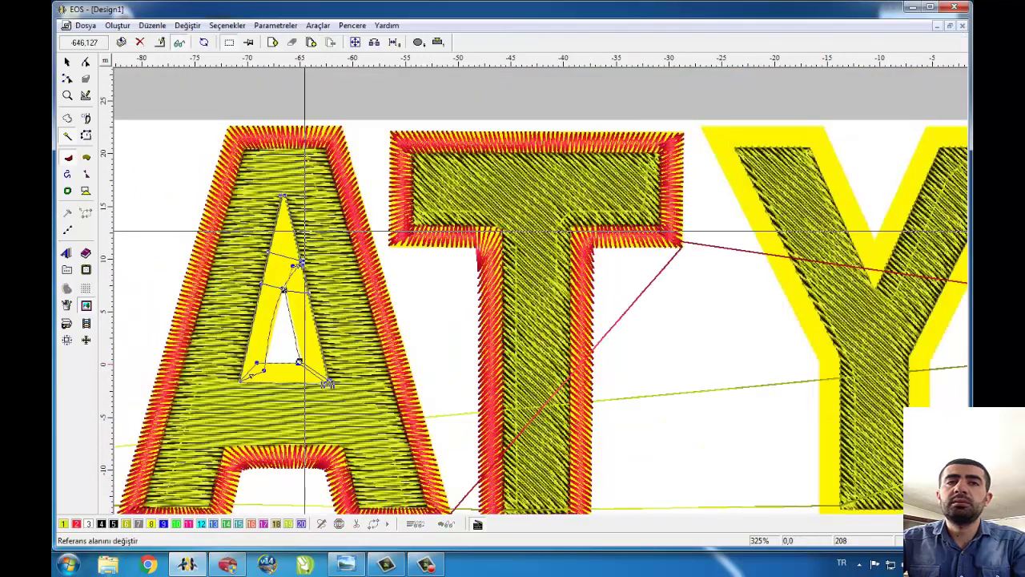
right_click(318, 233)
click(329, 239)
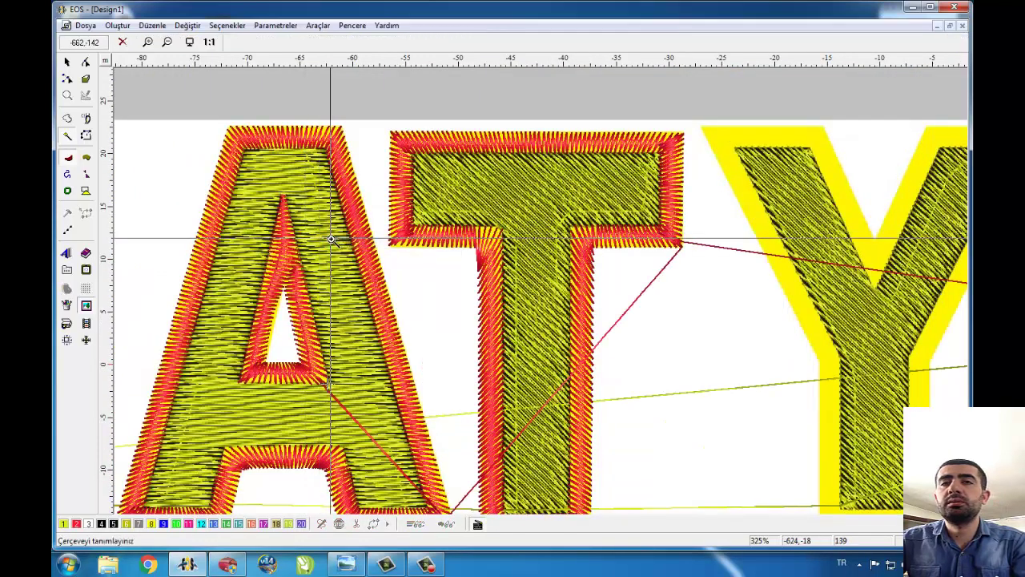
- Create a satin outline from the yellow border of the Y with the magic wand
key(0)
key(z)
drag(665, 221, 414, 343)
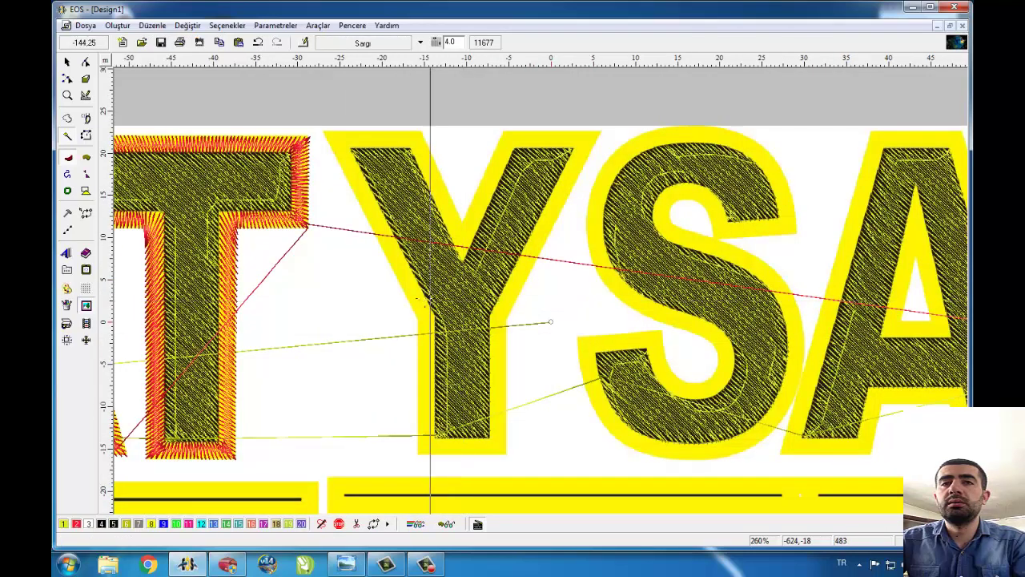
click(419, 298)
right_click(422, 300)
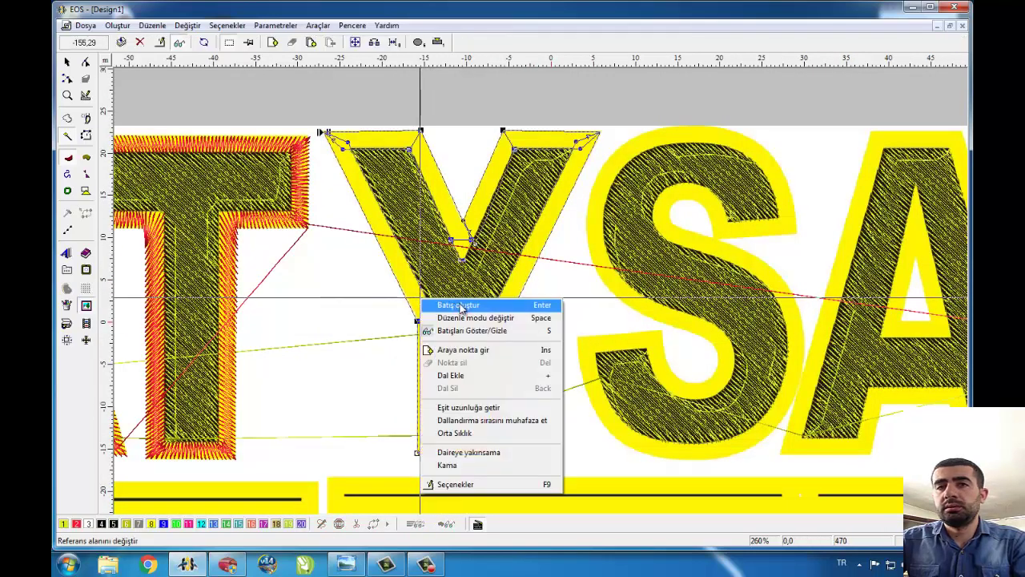
click(459, 305)
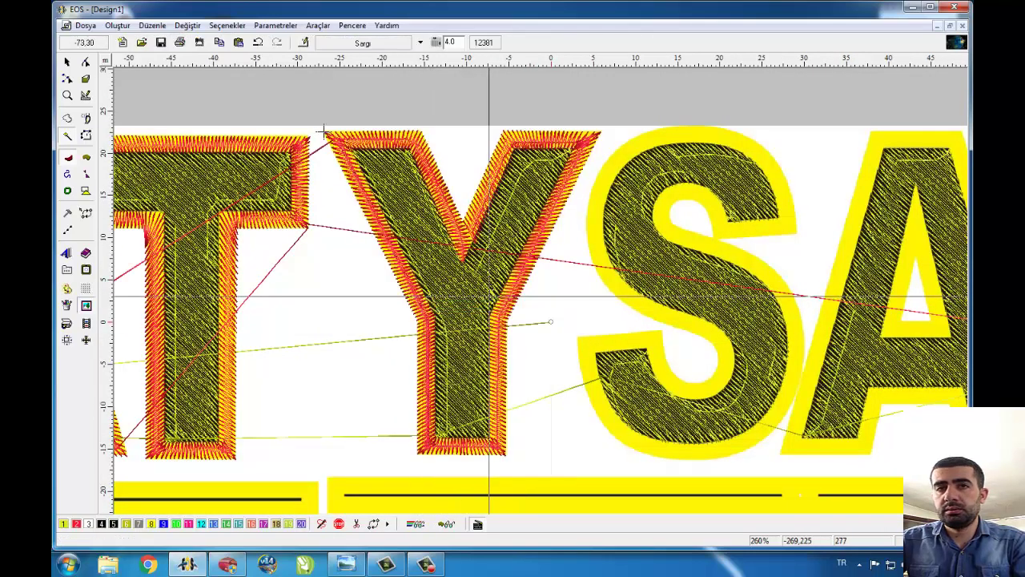
- Turn the first S's yellow border into a satin outline
click(598, 216)
right_click(603, 220)
click(632, 226)
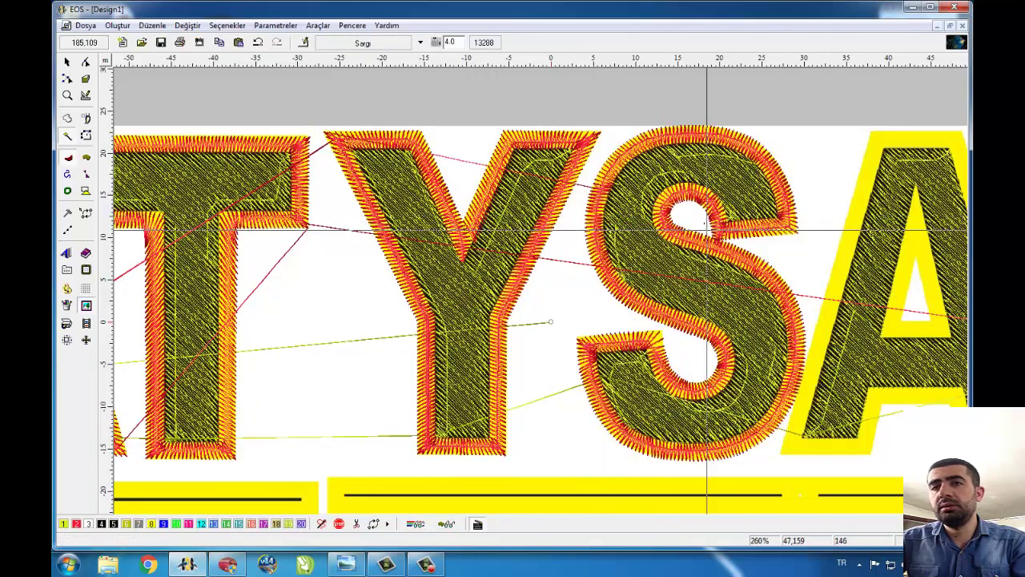
- Generate satin outlines for the inner triangle and outer border of the A between the two S letters
scroll(706, 230, right, 3)
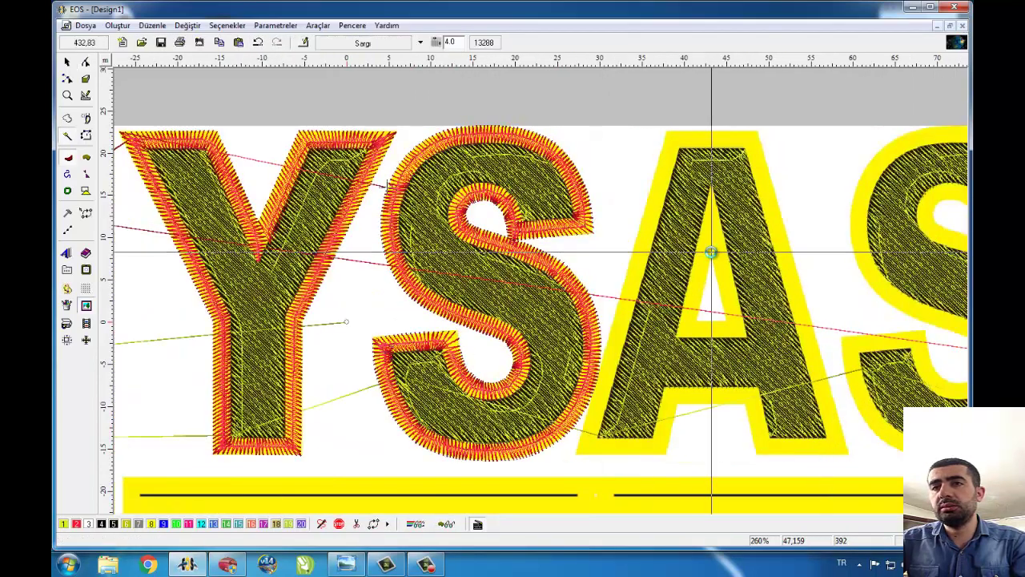
click(774, 241)
right_click(776, 239)
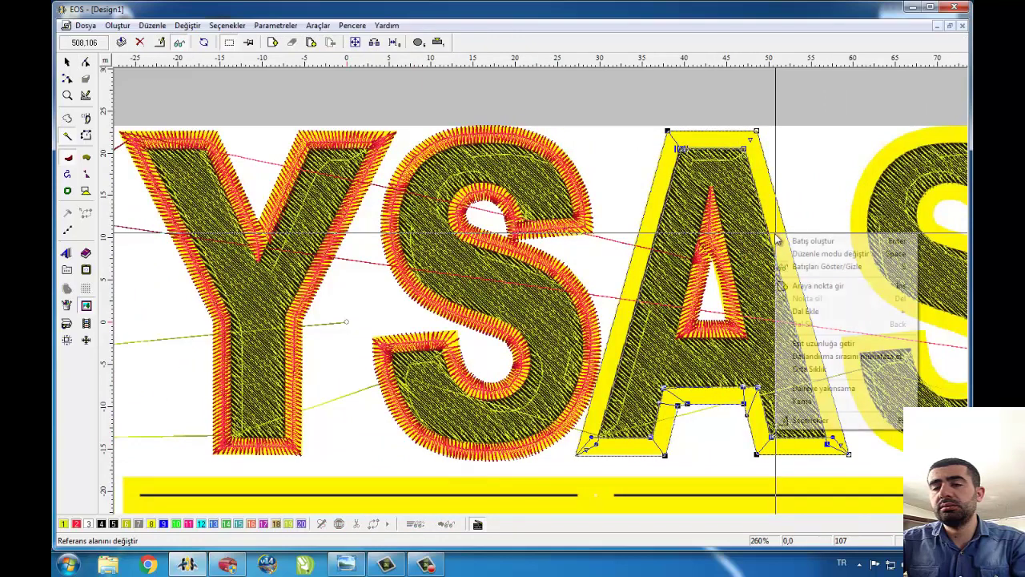
click(804, 241)
key(z)
key(a)
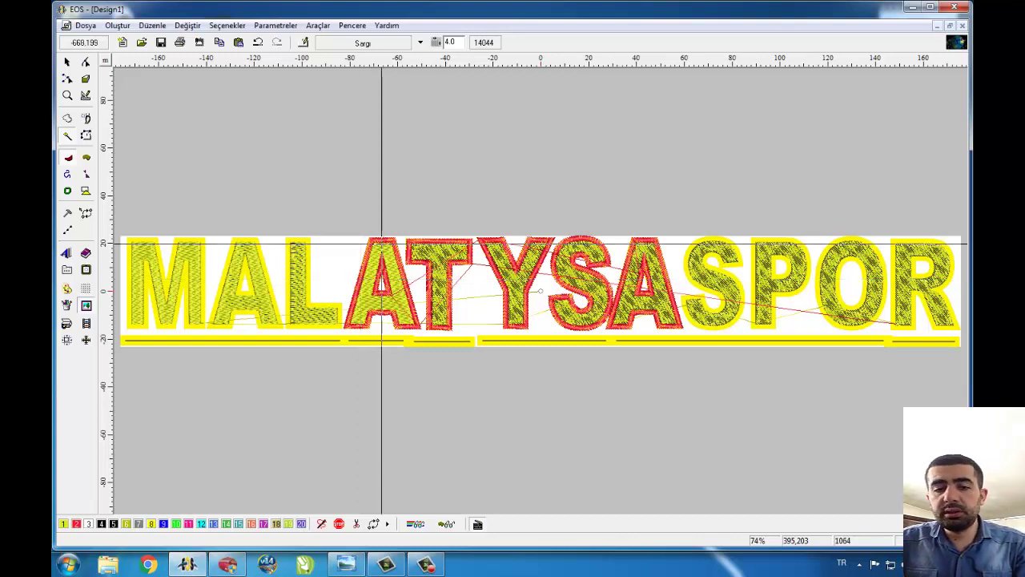
- Close the MALATYASPOR design and switch from EOS to Accurate 4
click(962, 25)
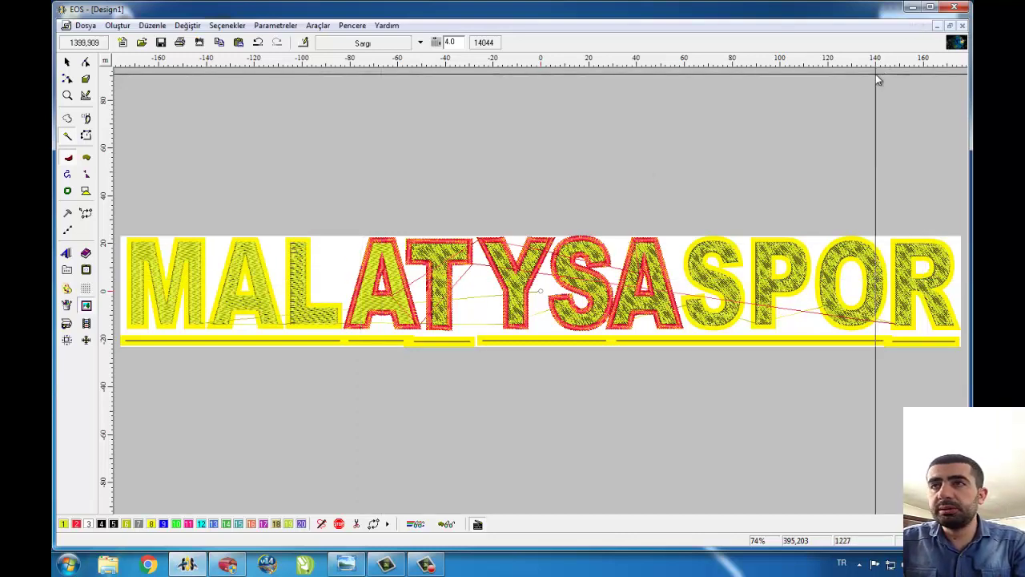
click(533, 298)
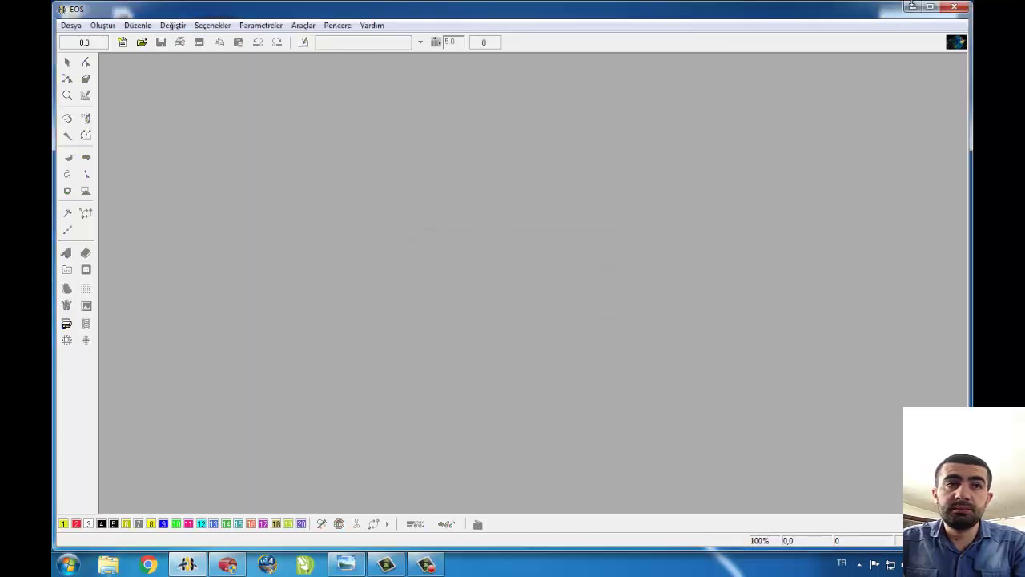
click(911, 9)
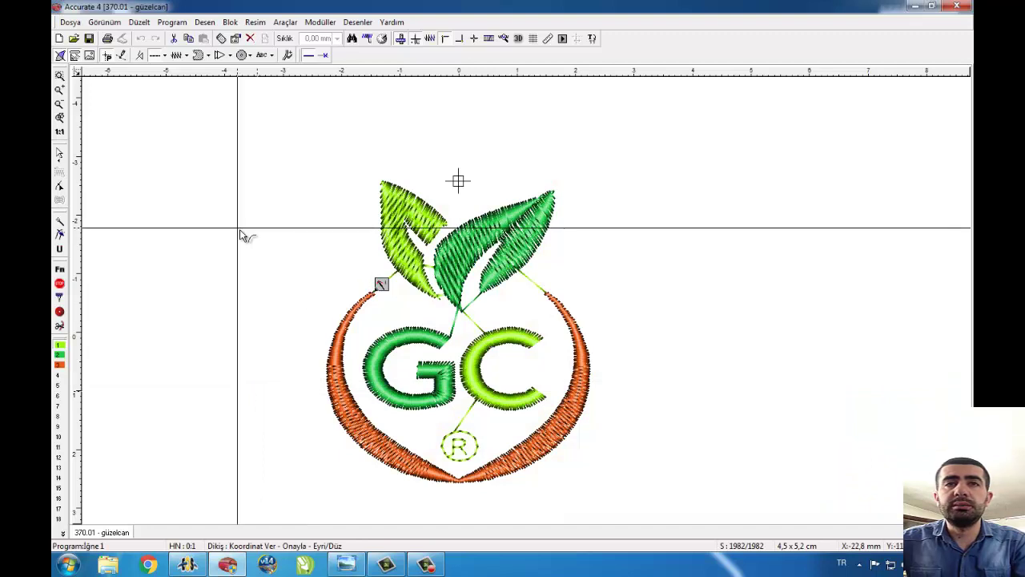
- Open design 335.01 (eğil belediyesi) from the archive without its missing picture file
click(74, 39)
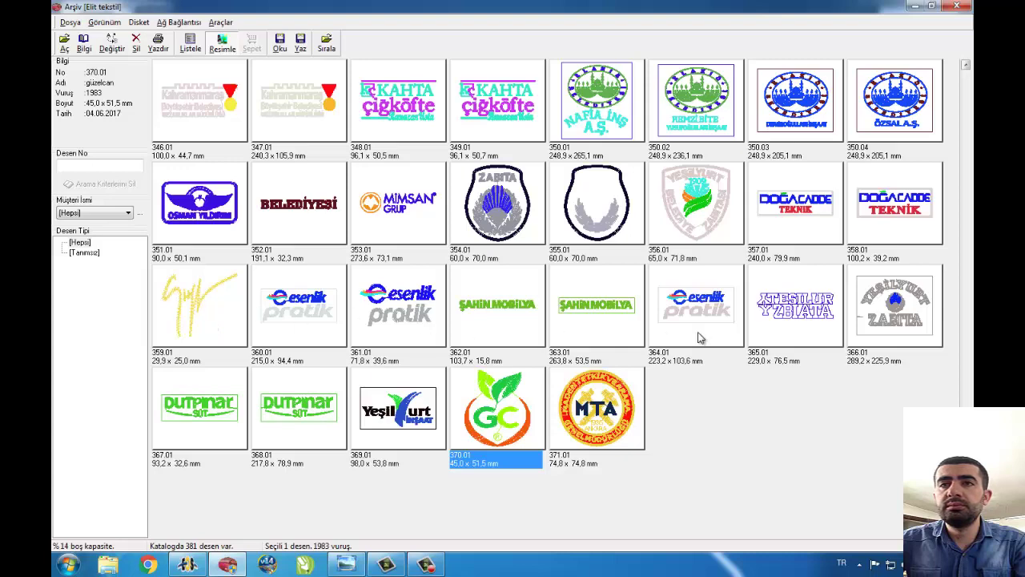
scroll(593, 315, up, 2)
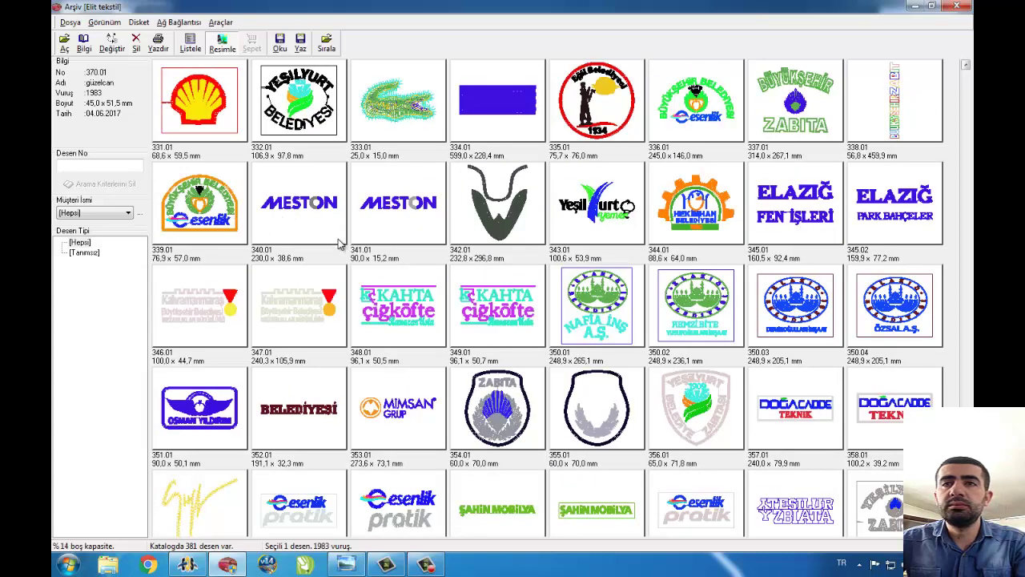
scroll(340, 245, up, 1)
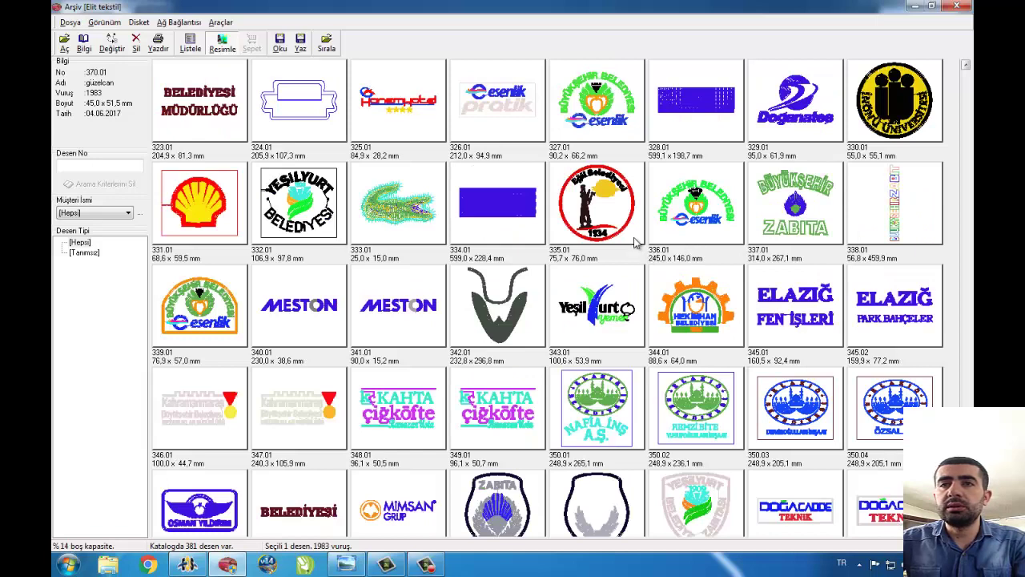
right_click(605, 212)
click(629, 227)
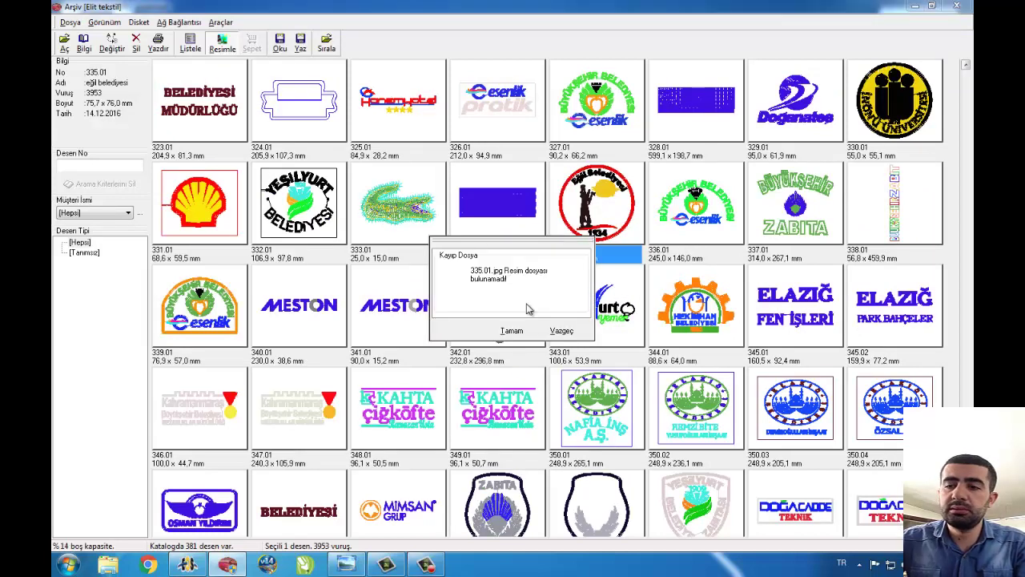
click(561, 331)
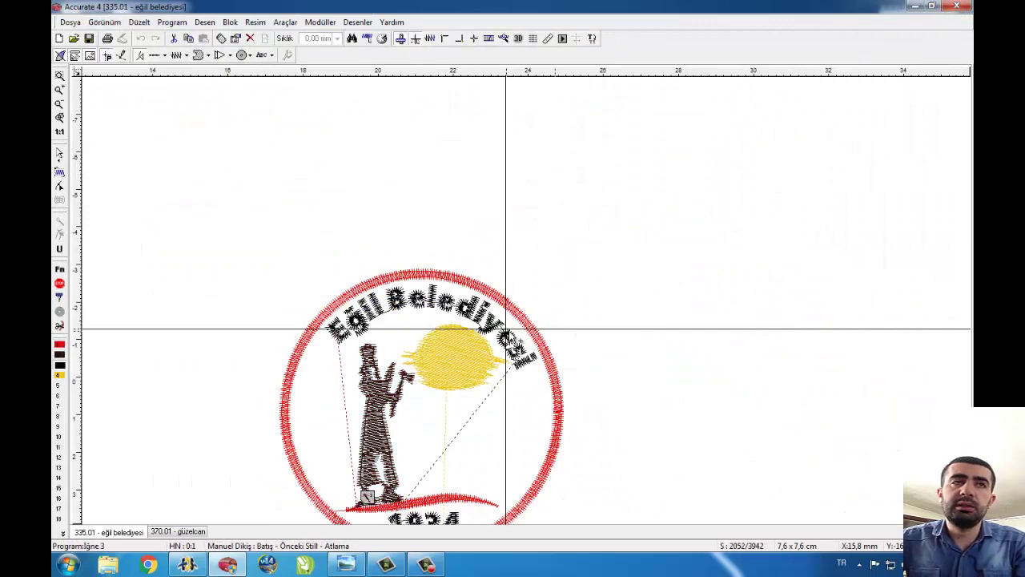
- Export the eğil belediyesi design to the desktop as a Tajima DST file named aaa
scroll(523, 291, down, 1)
click(70, 22)
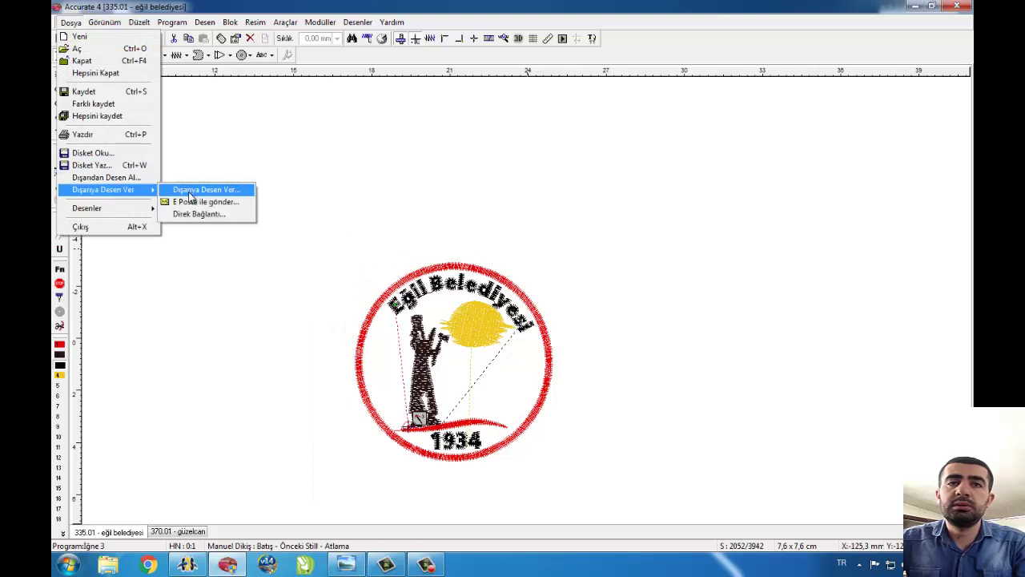
click(191, 192)
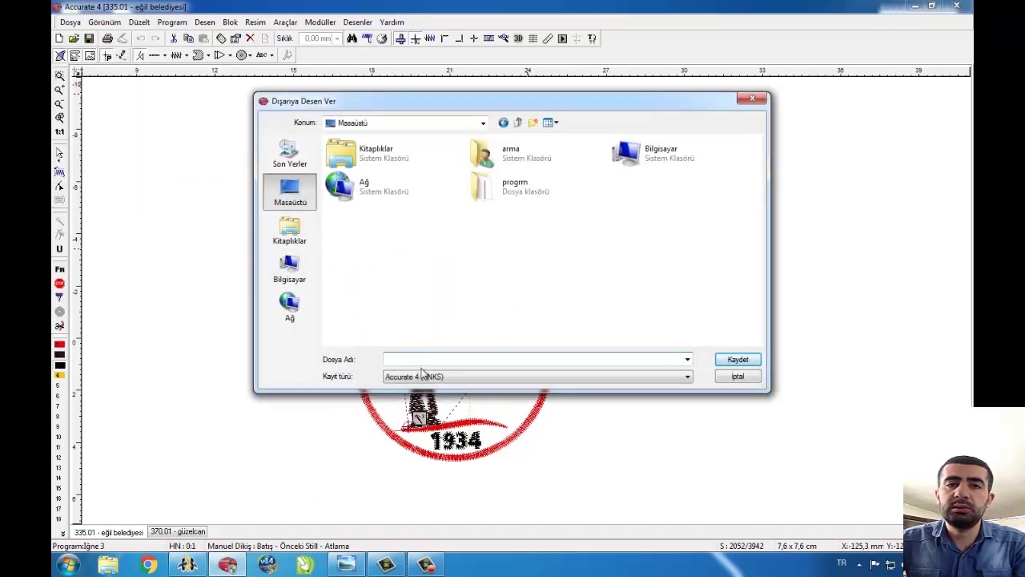
click(423, 374)
click(449, 399)
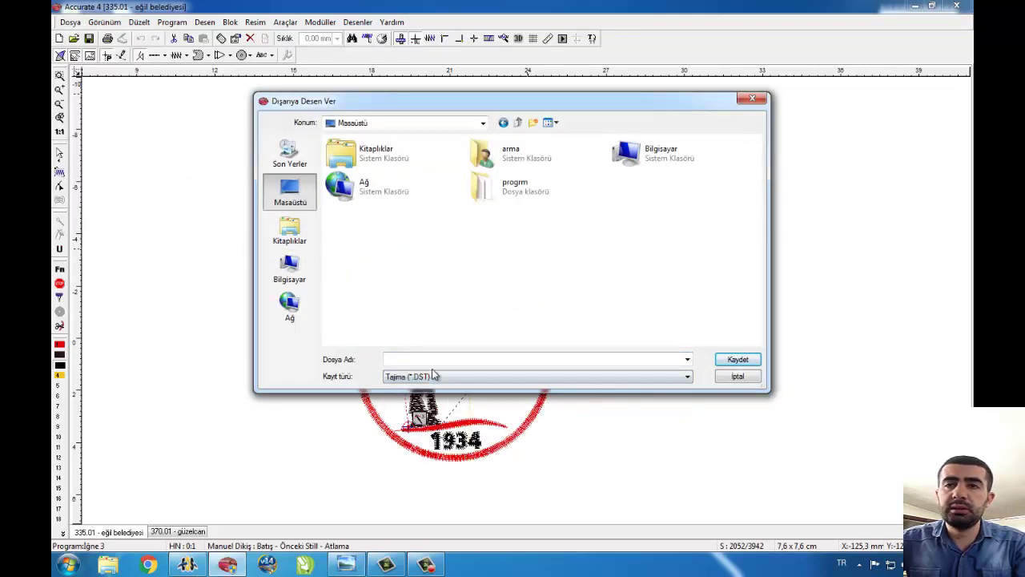
text(aaa)
click(731, 360)
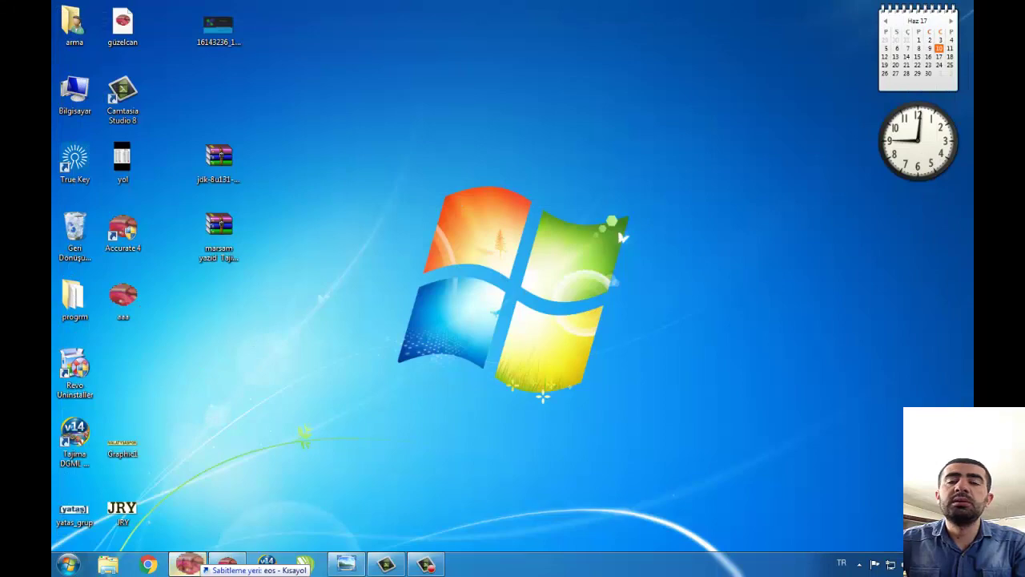
- Open the exported aaa file in EOS and look closely at the stitches of the red figure
click(188, 564)
key(t)
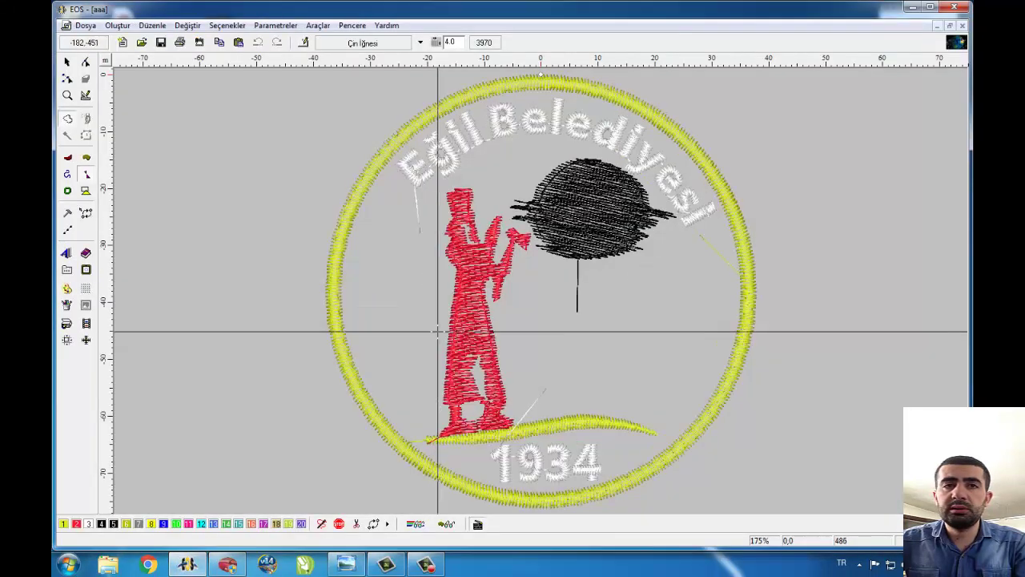
key(space)
key(space)
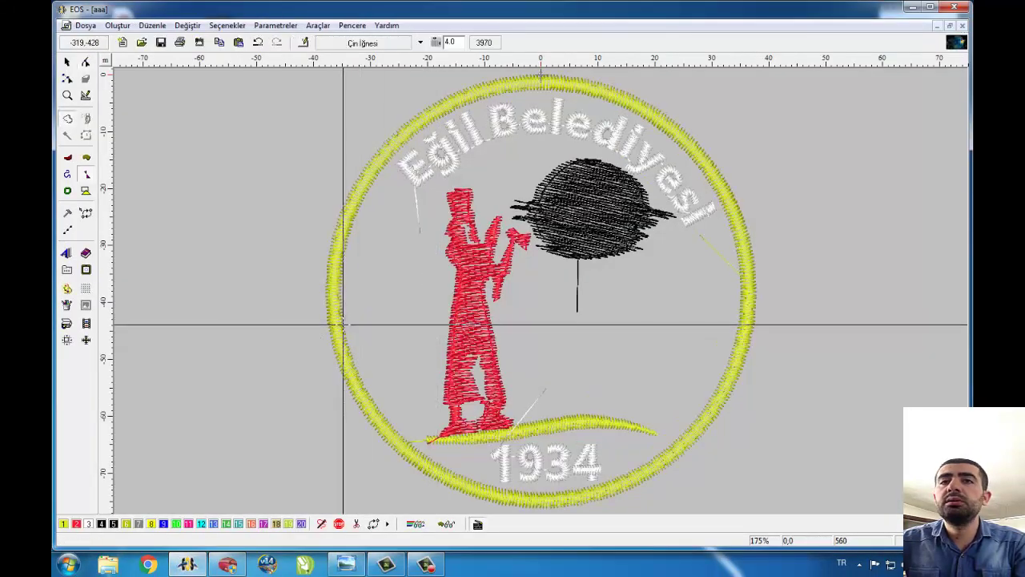
key(b)
drag(515, 197, 437, 287)
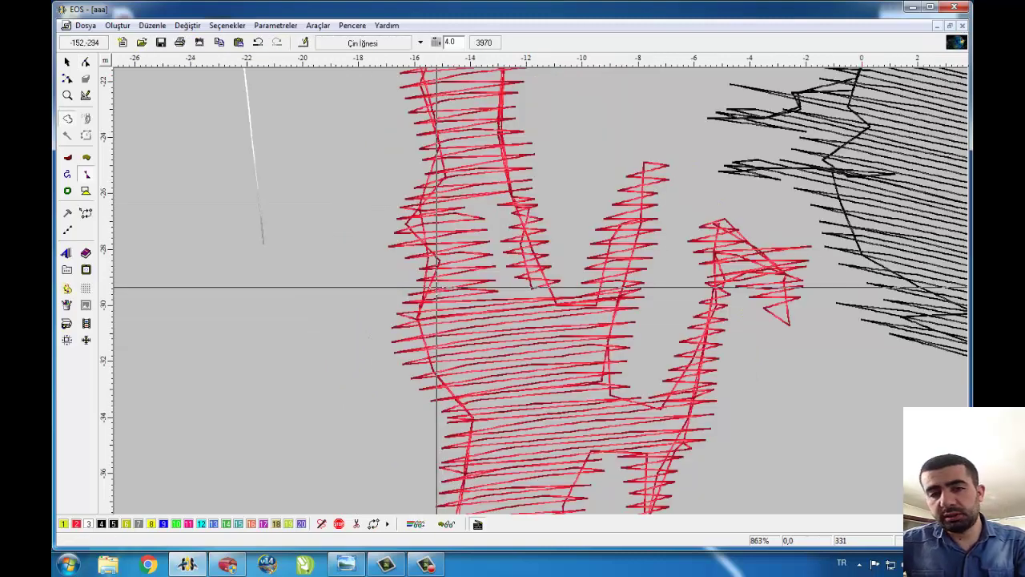
key(0)
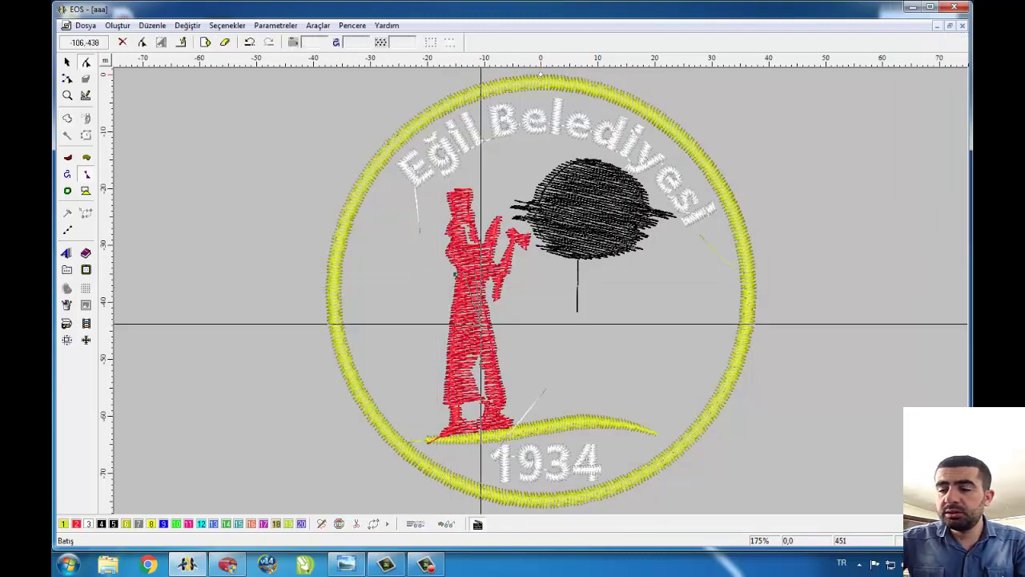
- Convert all stitches of the design into editable blocks and select the outer ring's lower-right block to check it
key(ctrl+a)
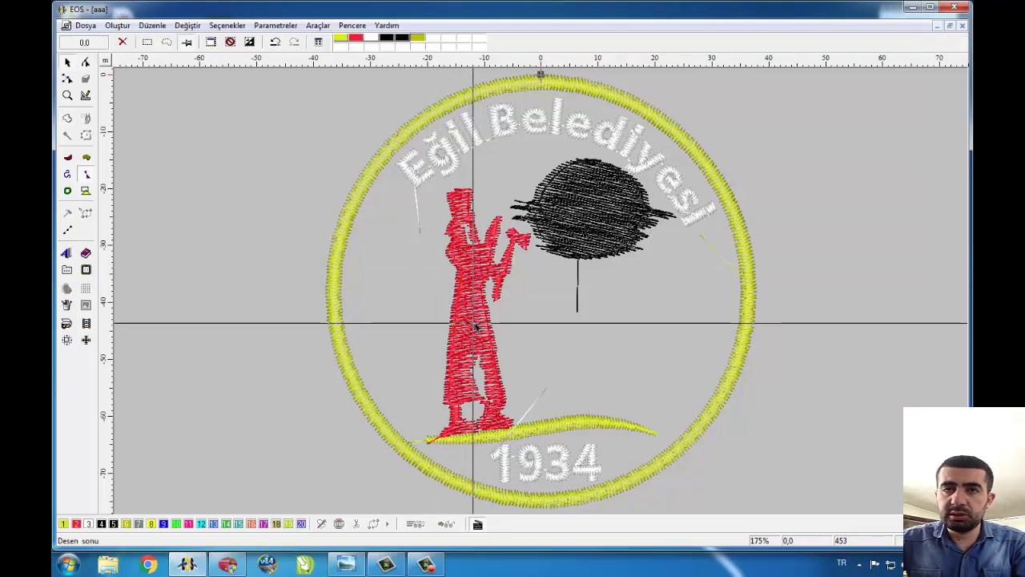
right_click(469, 277)
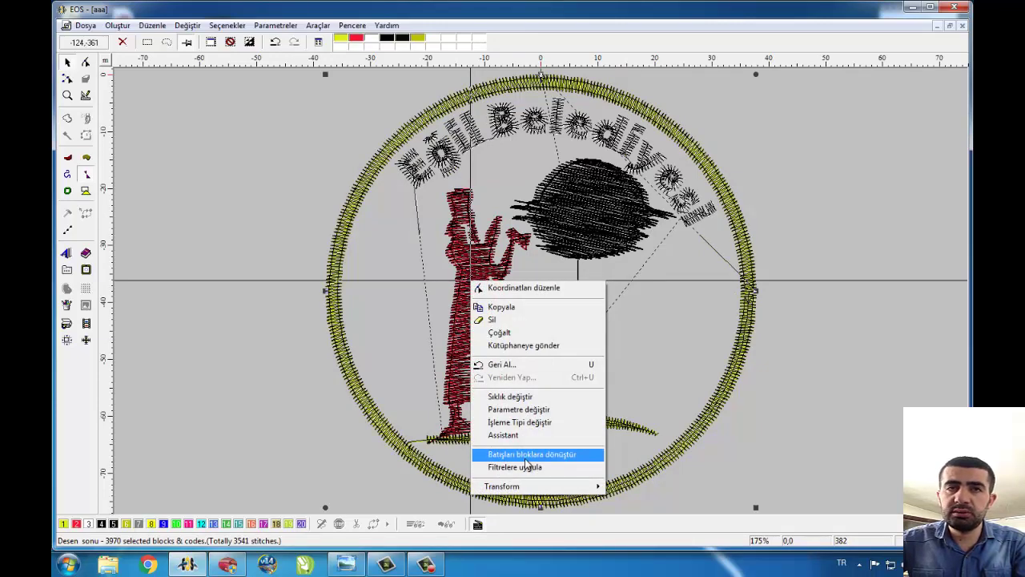
click(529, 455)
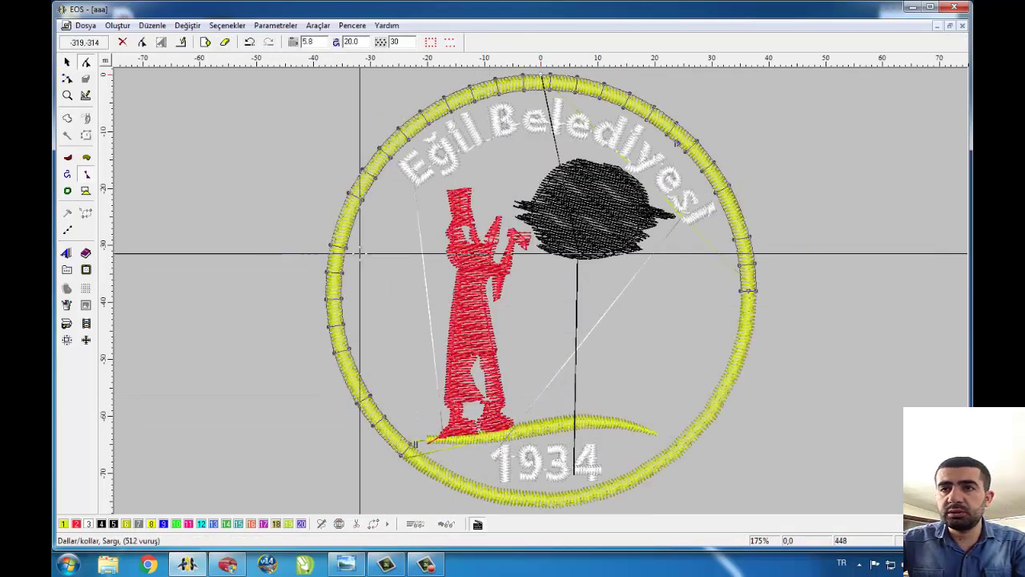
click(739, 354)
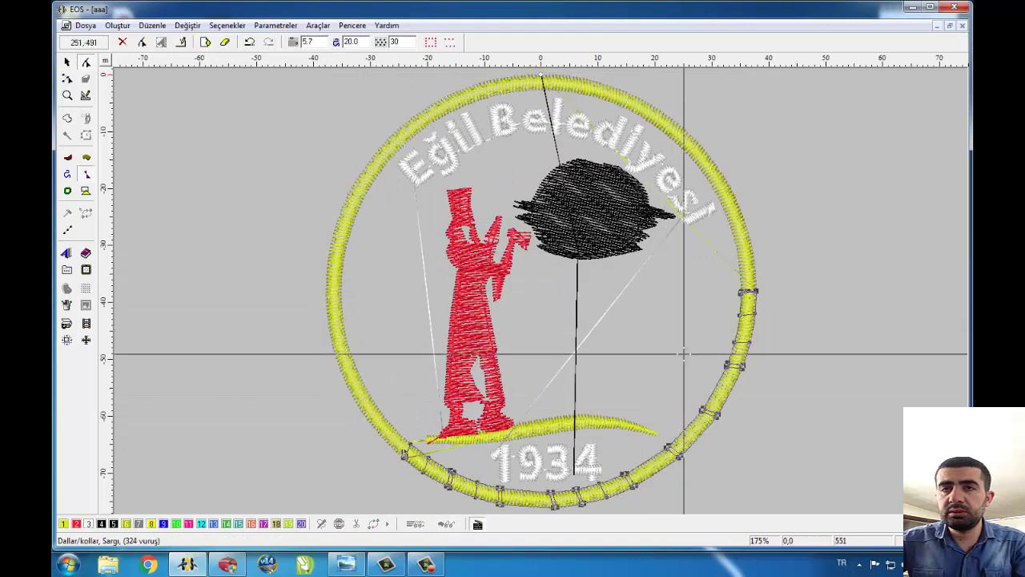
- Set the black sun fill's step length to 35 and its step-to-satin limit to 35
click(581, 286)
double_click(584, 292)
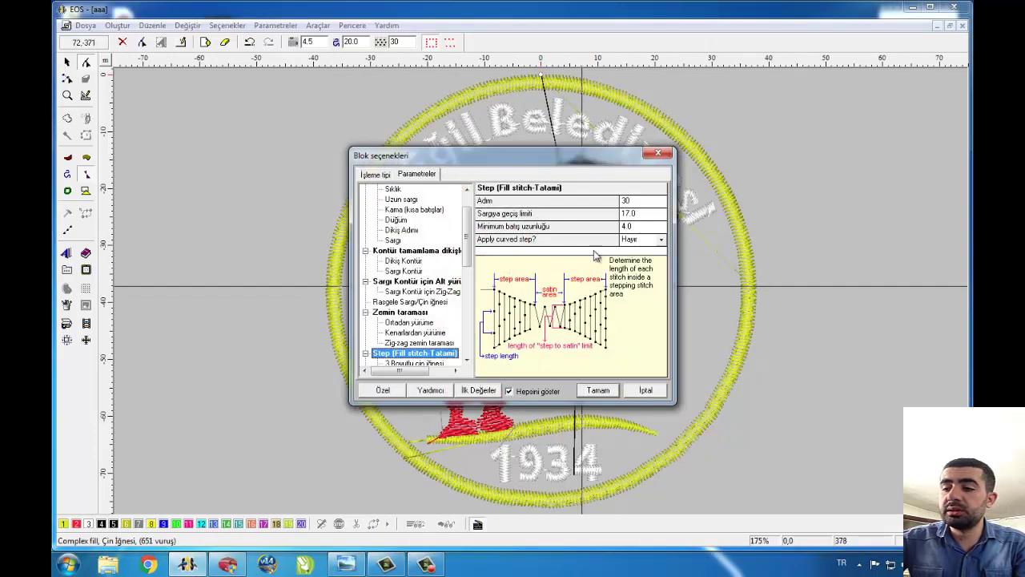
click(639, 201)
text(35)
click(641, 209)
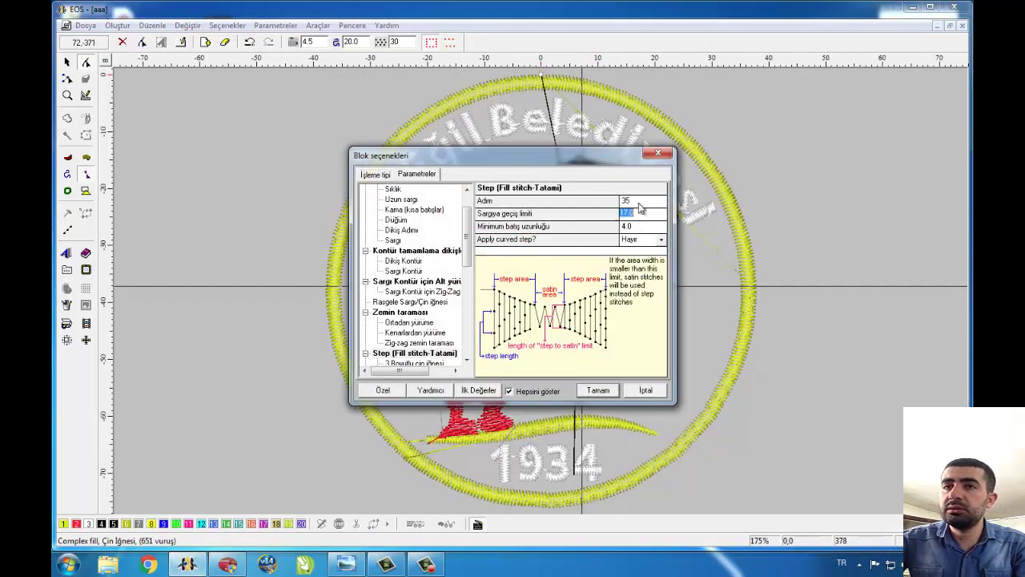
text(35)
key(Return)
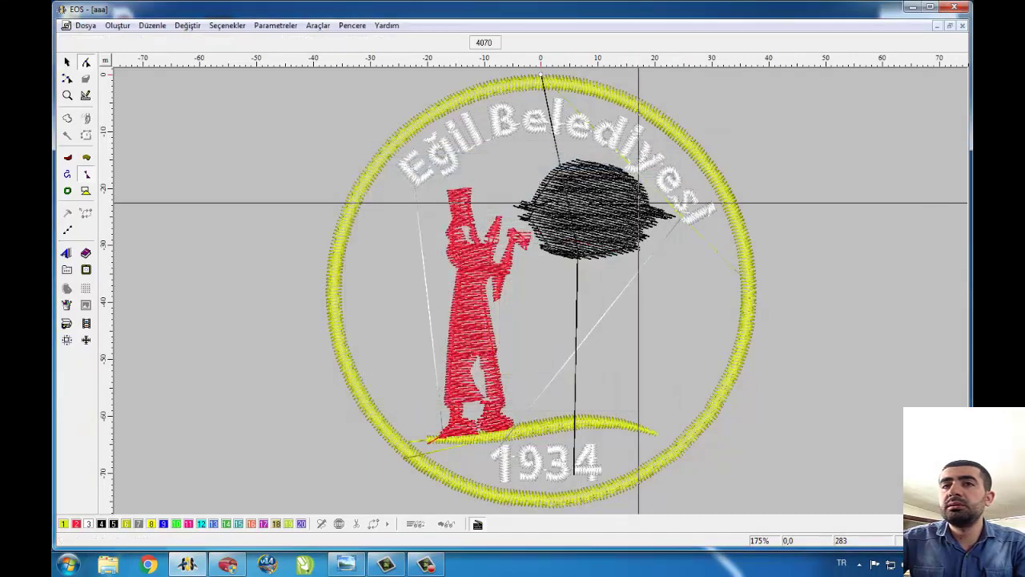
- Examine the converted blocks of the red figure and of the first letters in the Eğil Belediyesi lettering
drag(726, 163, 414, 346)
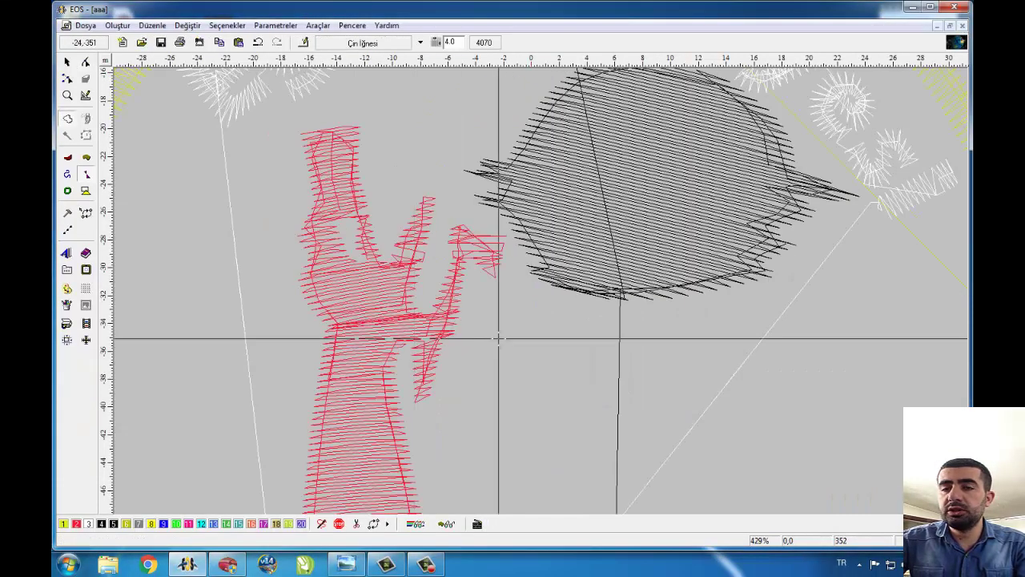
key(1)
scroll(558, 288, down, 2)
key(0)
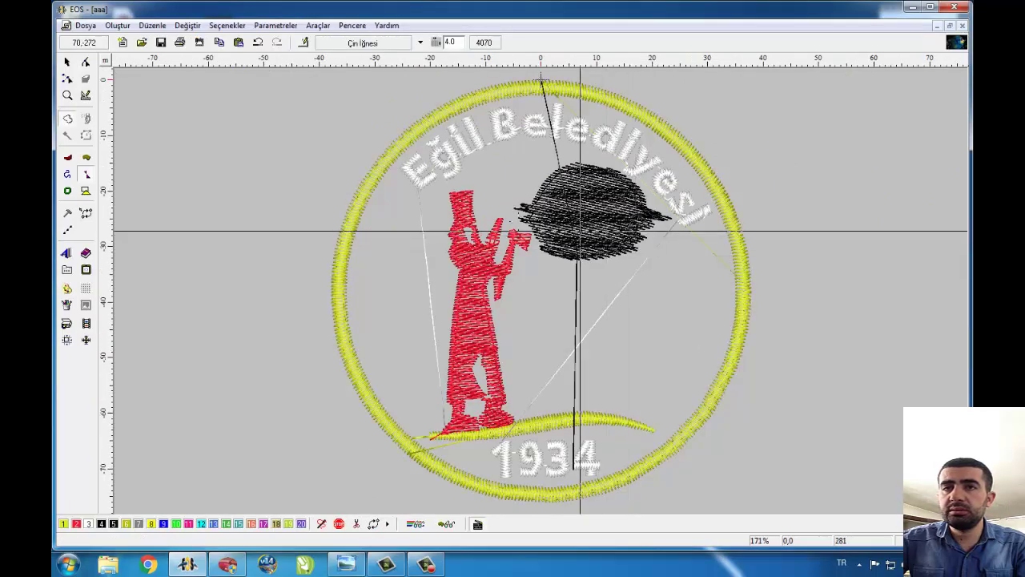
drag(558, 225, 388, 295)
click(511, 283)
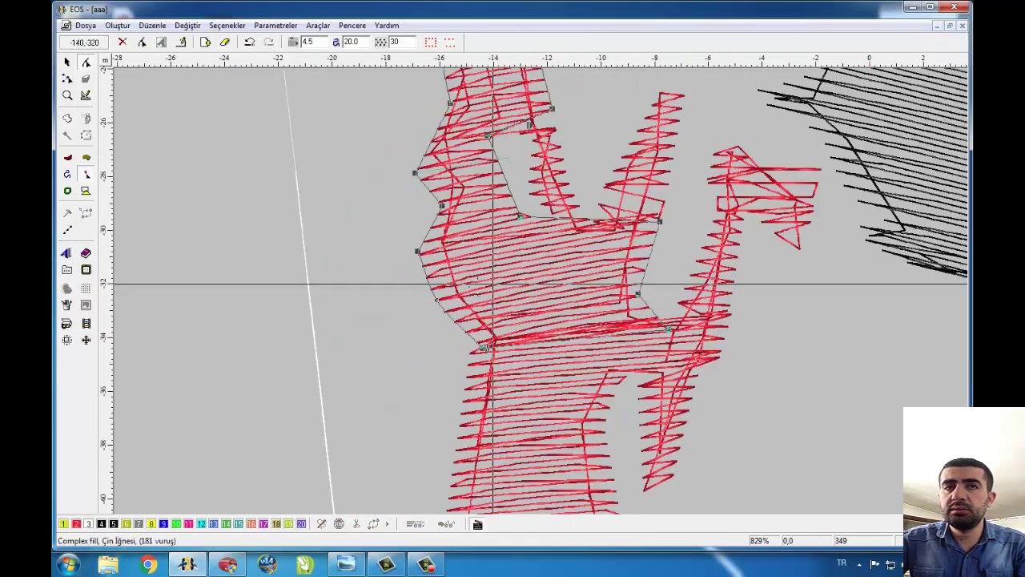
scroll(410, 298, up, 1)
scroll(399, 305, up, 5)
click(310, 189)
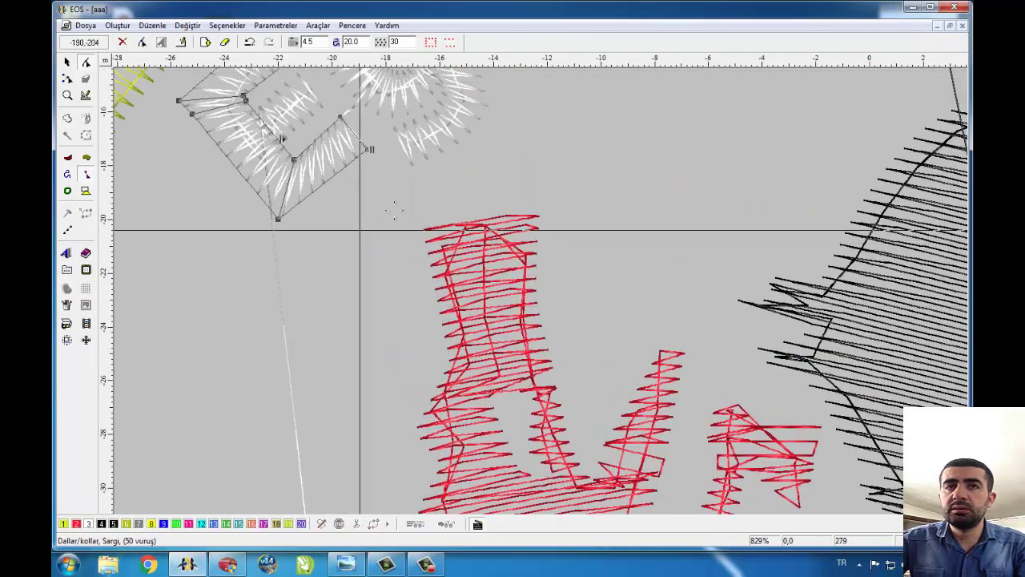
scroll(420, 193, up, 3)
click(416, 189)
click(499, 170)
scroll(497, 184, up, 4)
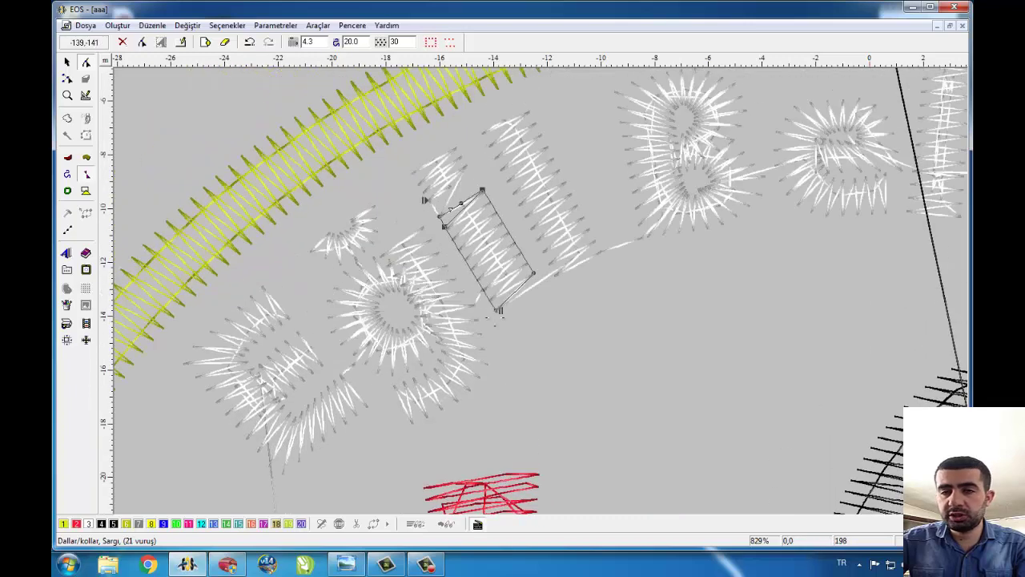
- Deselect the letter block, show the whole design and run its stitch-out simulation
key(Escape)
key(F4)
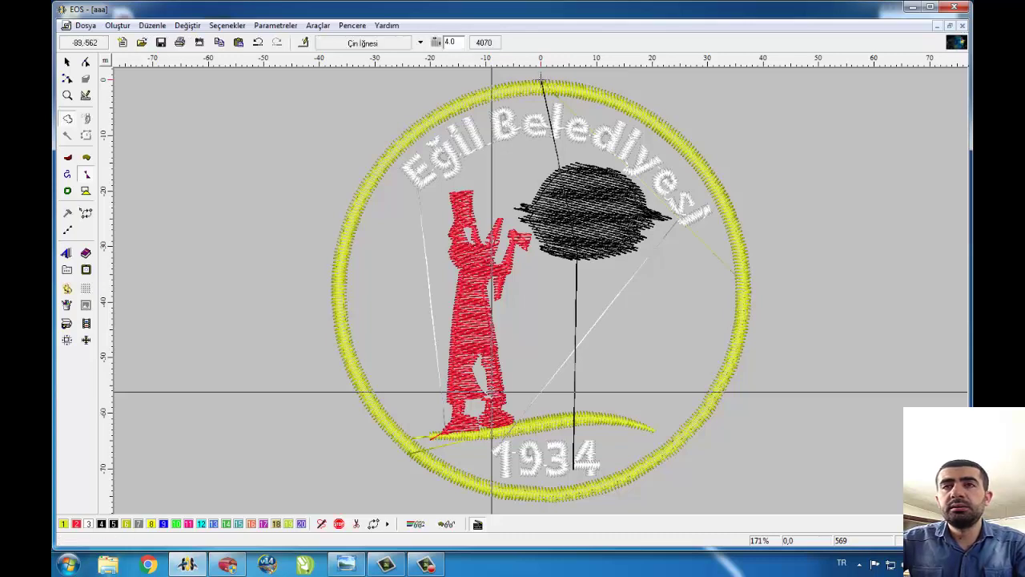
key(shift+r)
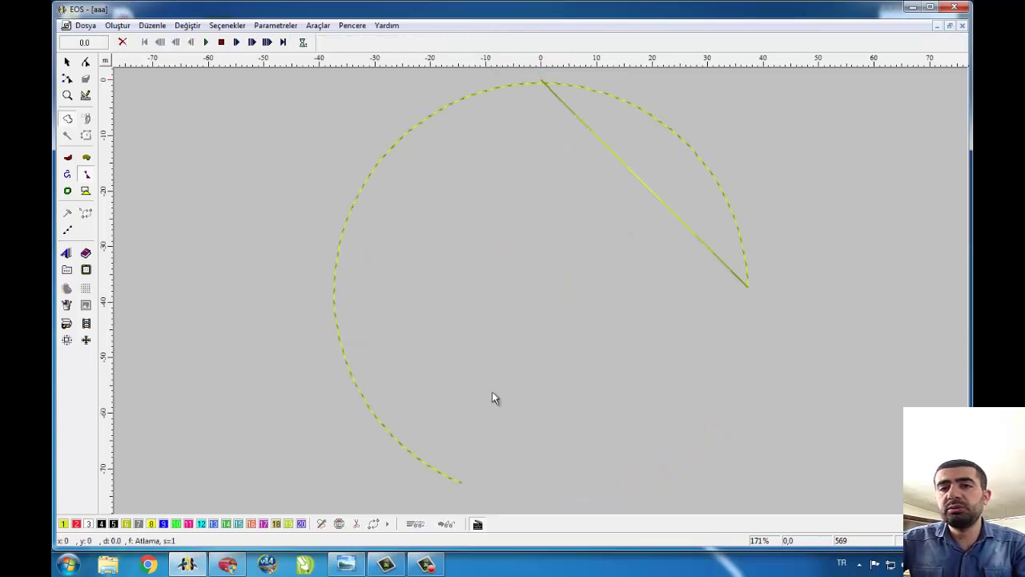